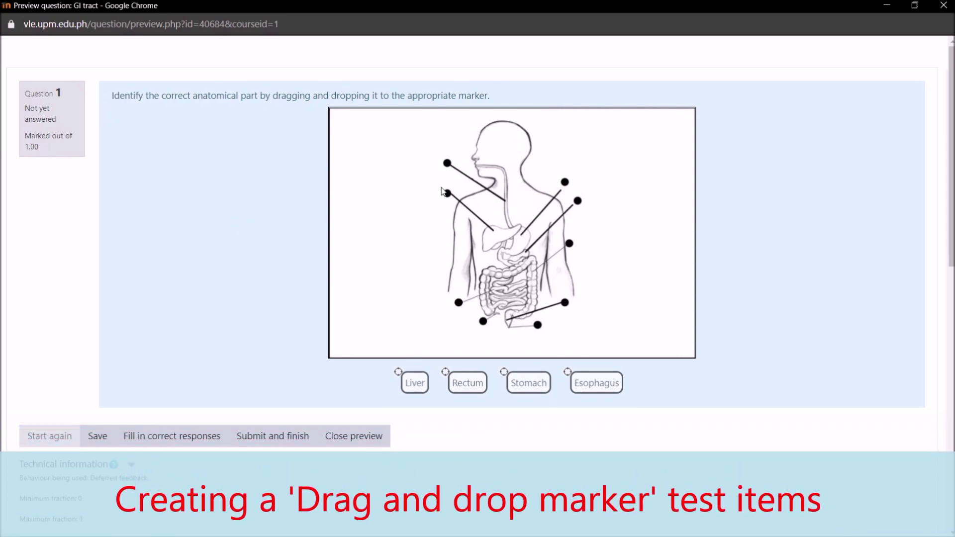
- Drop Liver, Rectum, Stomach and Esophagus on their GI tract markers and submit for marking
click(418, 384)
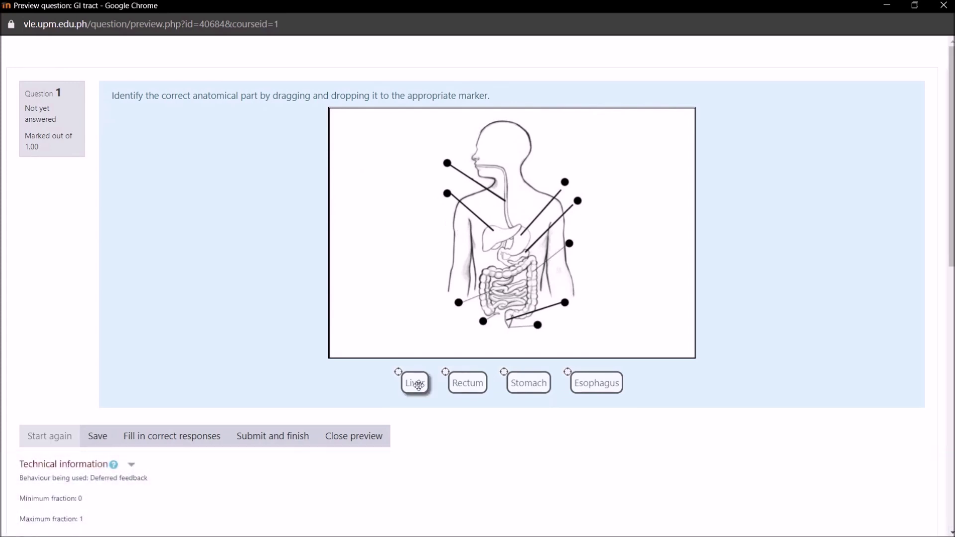
drag(418, 384, 468, 206)
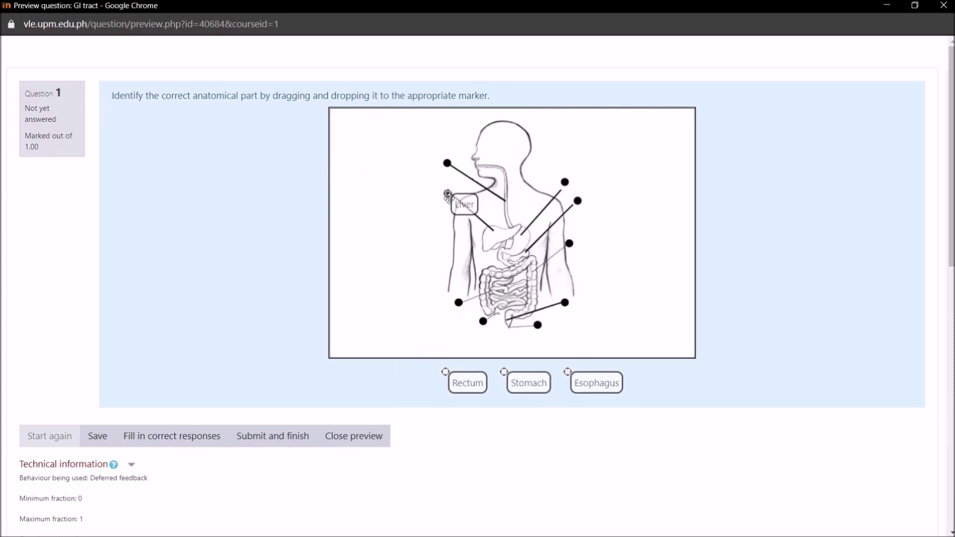
mouse_move(460, 382)
mouse_down()
mouse_move(572, 334)
mouse_move(563, 331)
mouse_move(587, 316)
mouse_up()
mouse_move(524, 384)
mouse_down()
mouse_move(575, 286)
mouse_move(542, 181)
mouse_move(602, 185)
mouse_move(589, 196)
mouse_up()
mouse_move(594, 376)
mouse_down()
mouse_move(529, 324)
mouse_move(462, 179)
mouse_move(476, 173)
mouse_up()
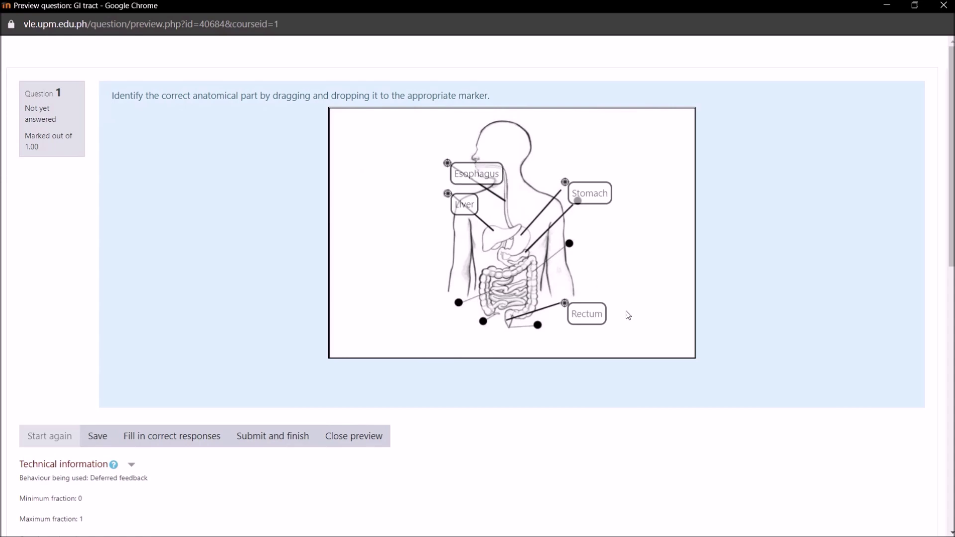
click(285, 436)
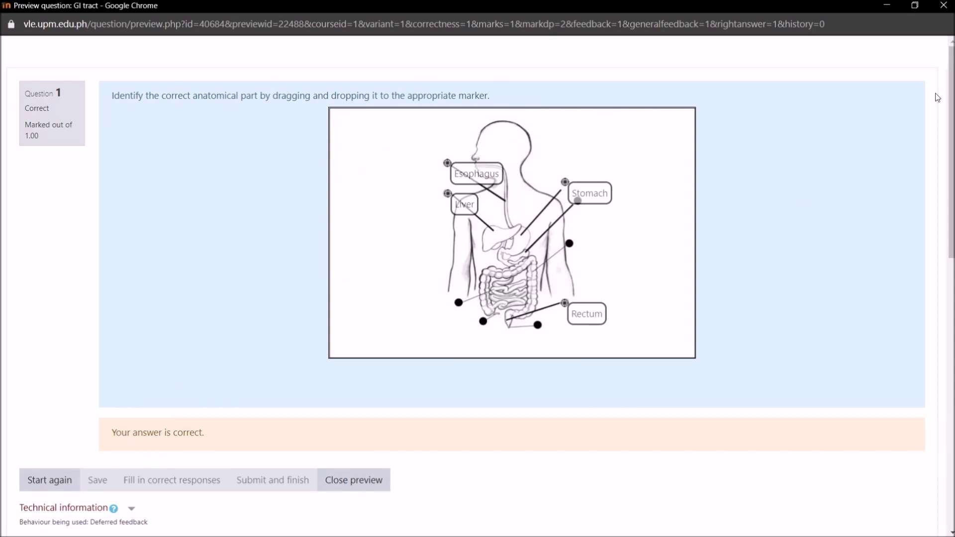
- Close the preview and open the site's Question bank question list through the gear menu's More... page
click(943, 5)
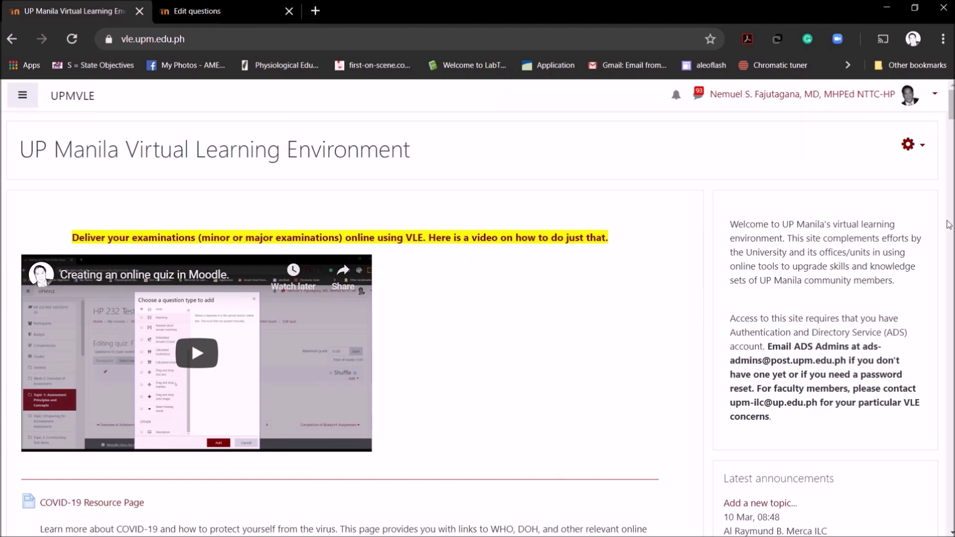
click(920, 151)
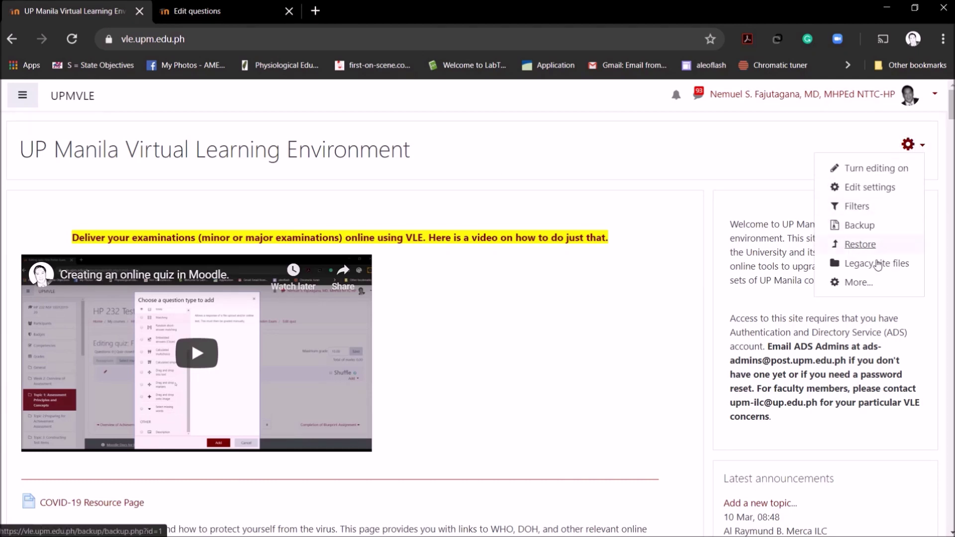
click(858, 283)
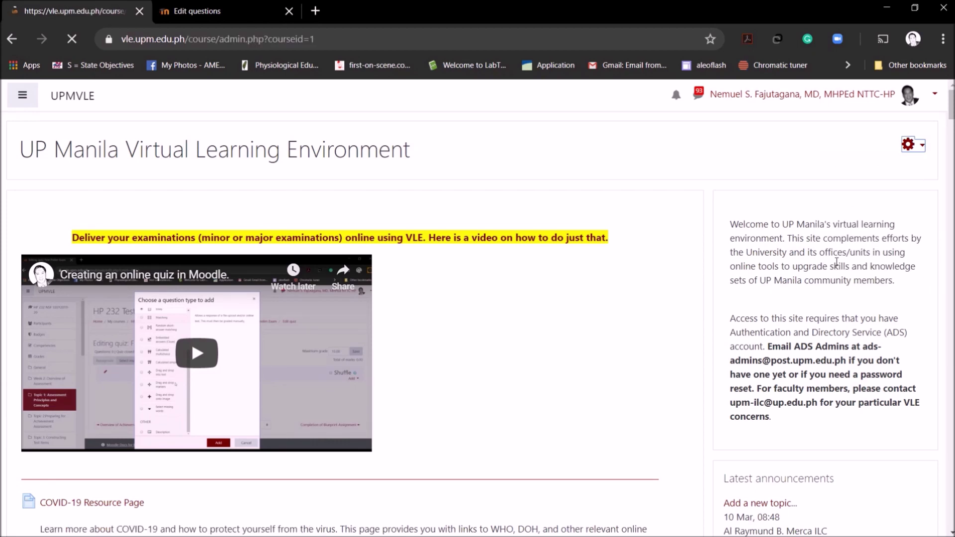
scroll(507, 328, down, 2)
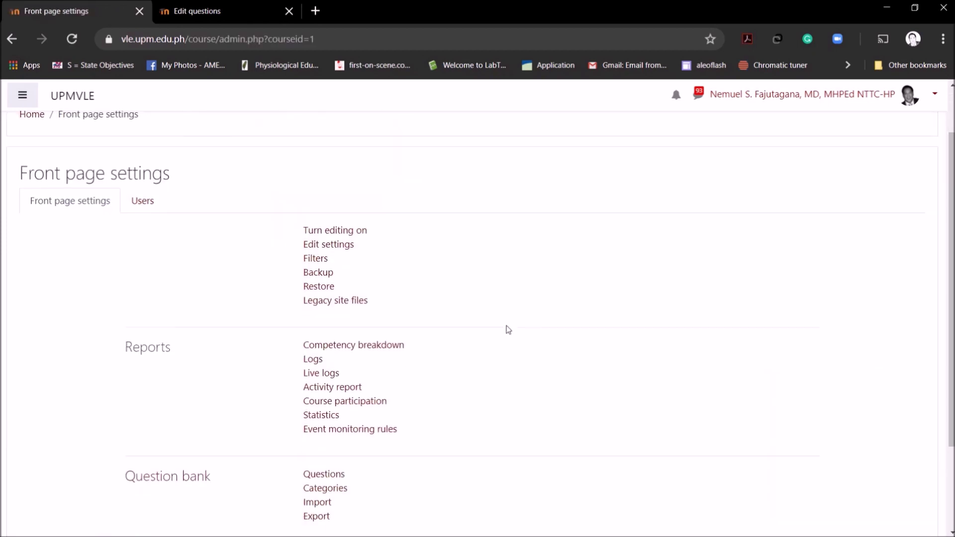
scroll(508, 329, up, 2)
scroll(508, 330, down, 4)
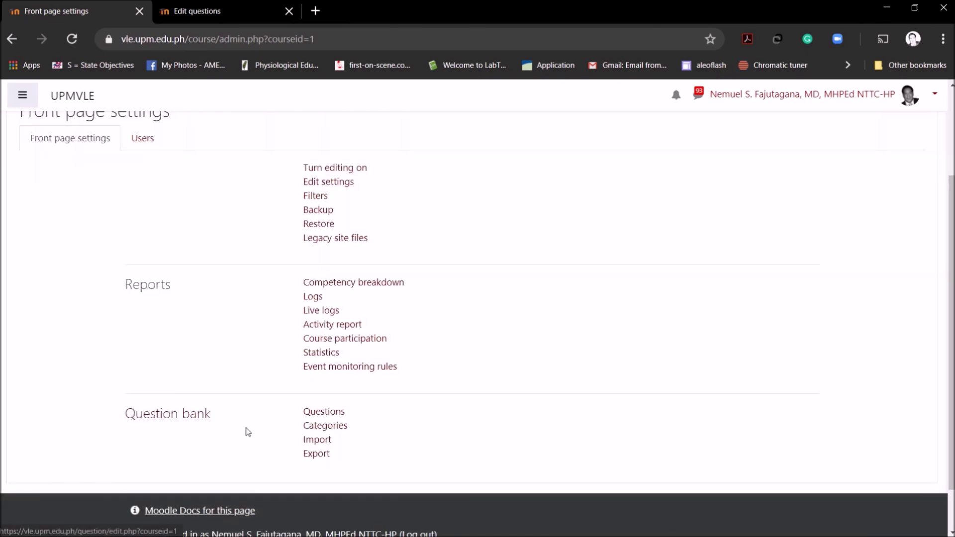
click(328, 412)
- Switch the question bank category to Biology EXAMS (6) and review its questions
scroll(326, 347, down, 2)
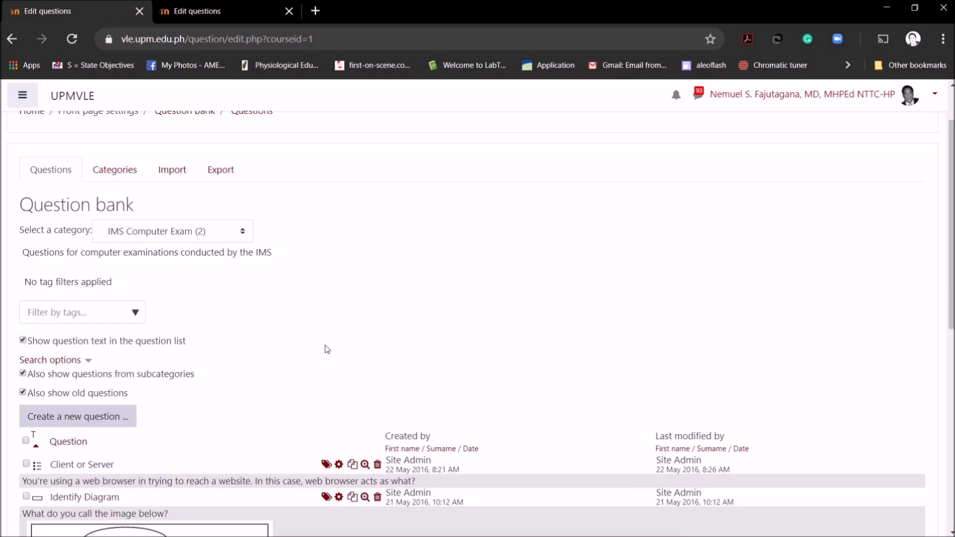
scroll(340, 361, up, 2)
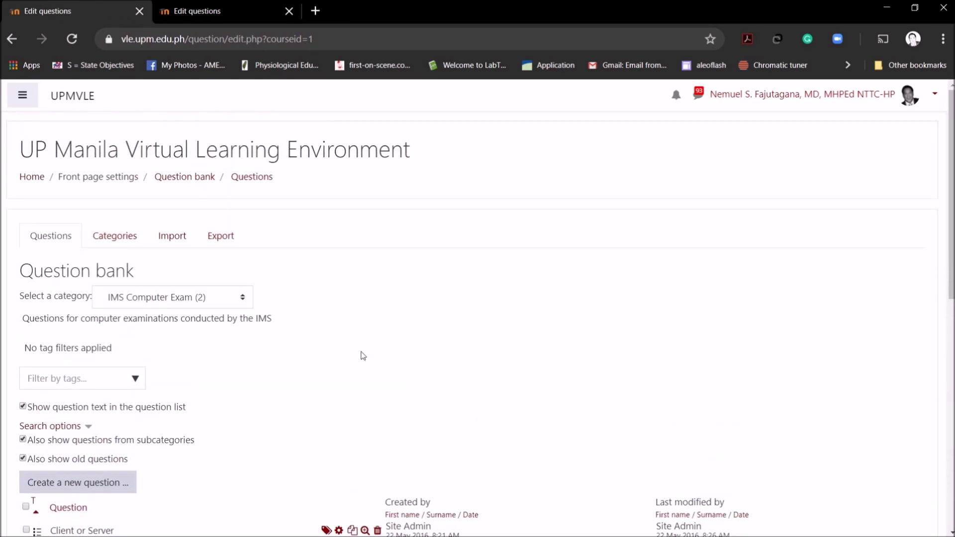
scroll(363, 355, down, 1)
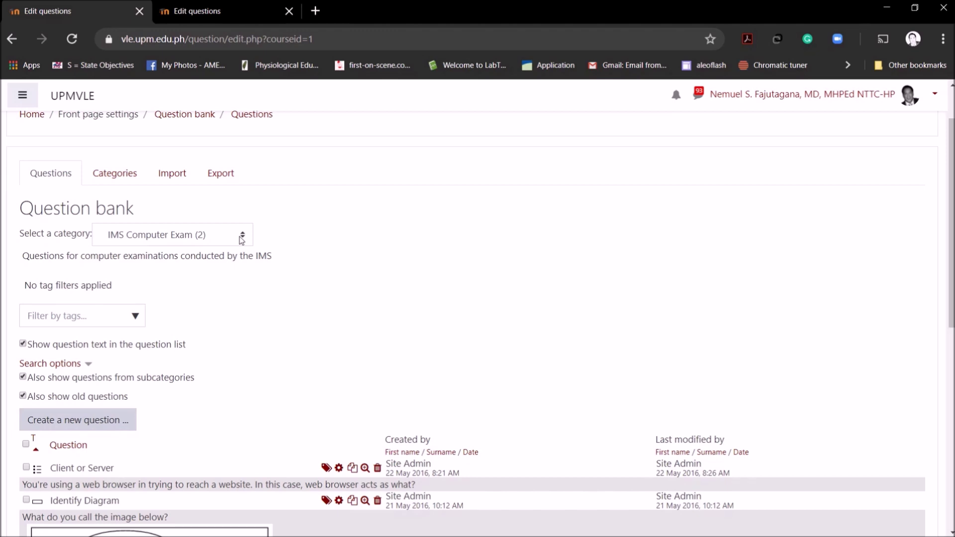
click(242, 239)
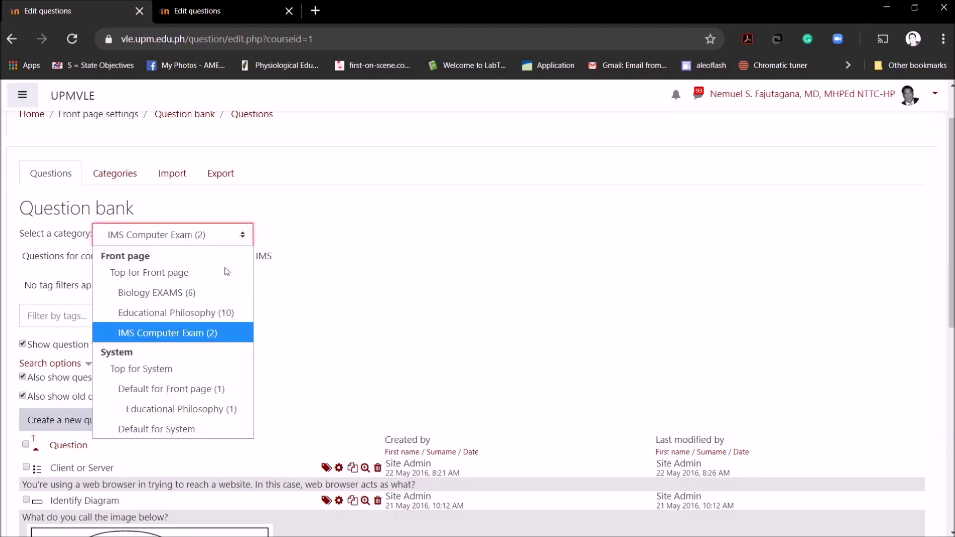
click(194, 294)
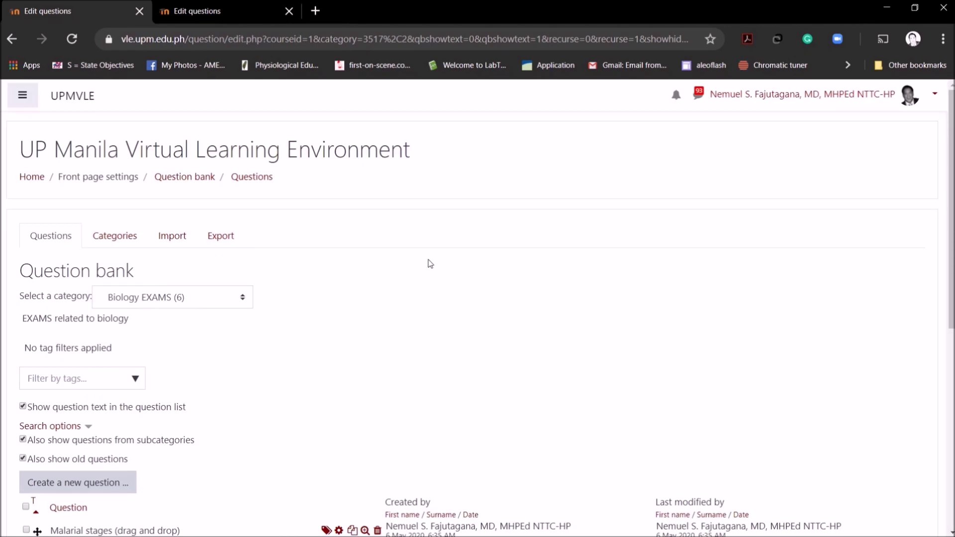
scroll(336, 320, down, 2)
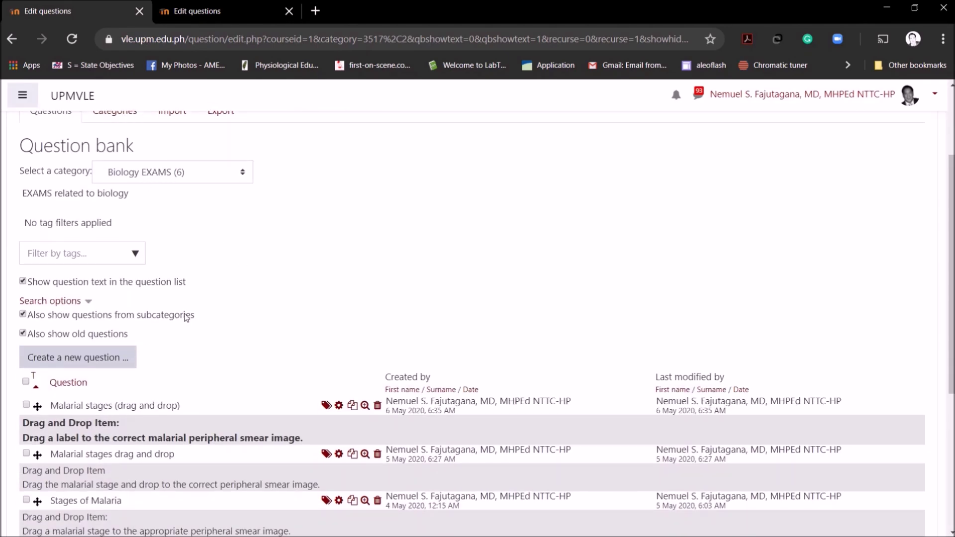
scroll(258, 368, down, 3)
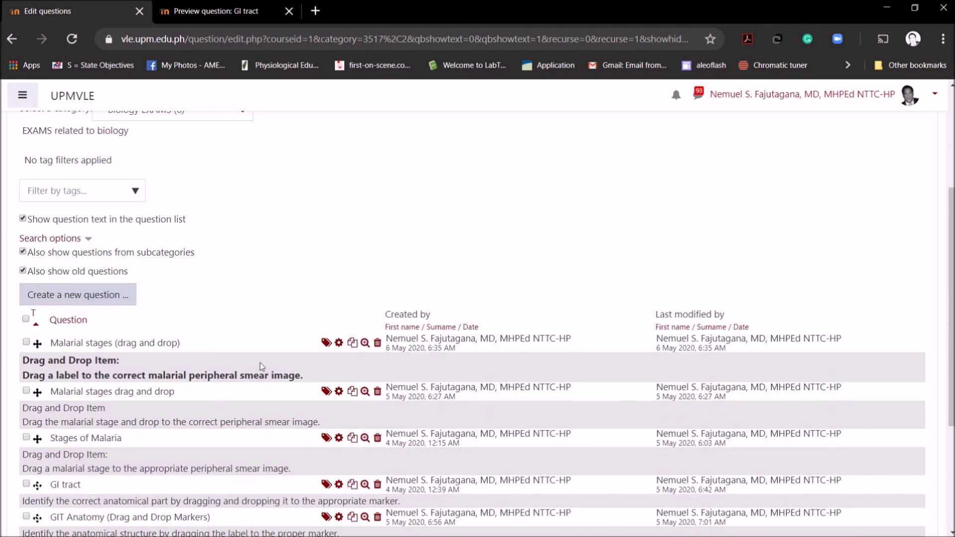
scroll(252, 370, up, 2)
- Create a new question of type Drag and drop markers in Biology EXAMS
click(110, 299)
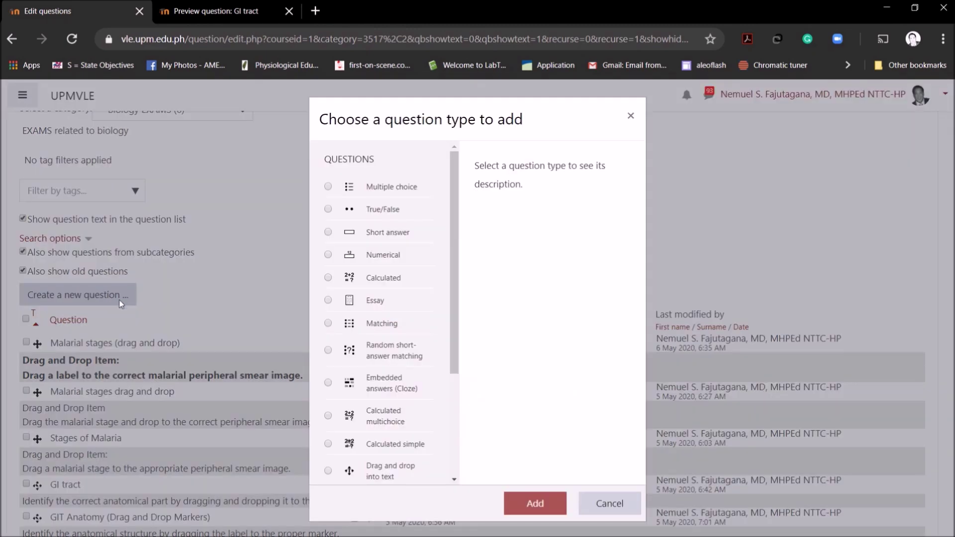
drag(455, 321, 457, 441)
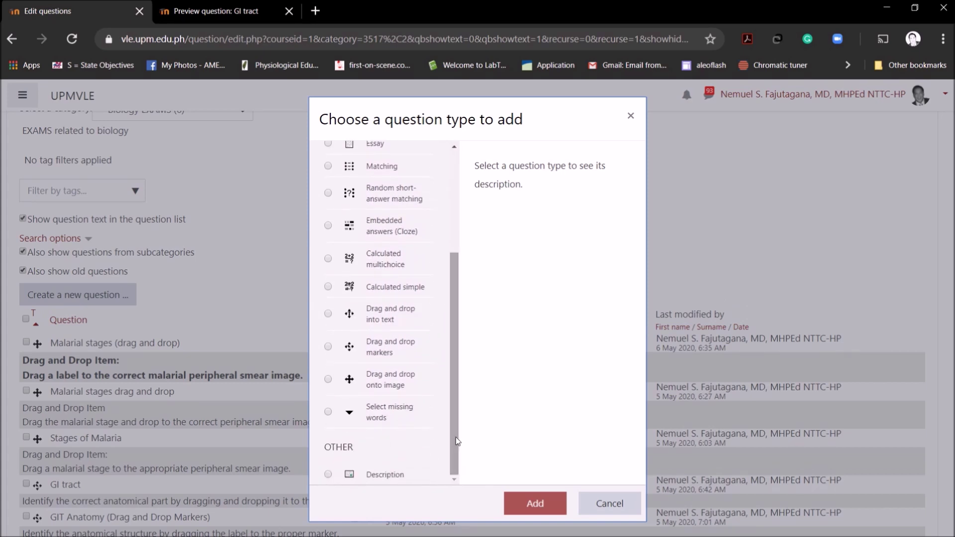
click(328, 348)
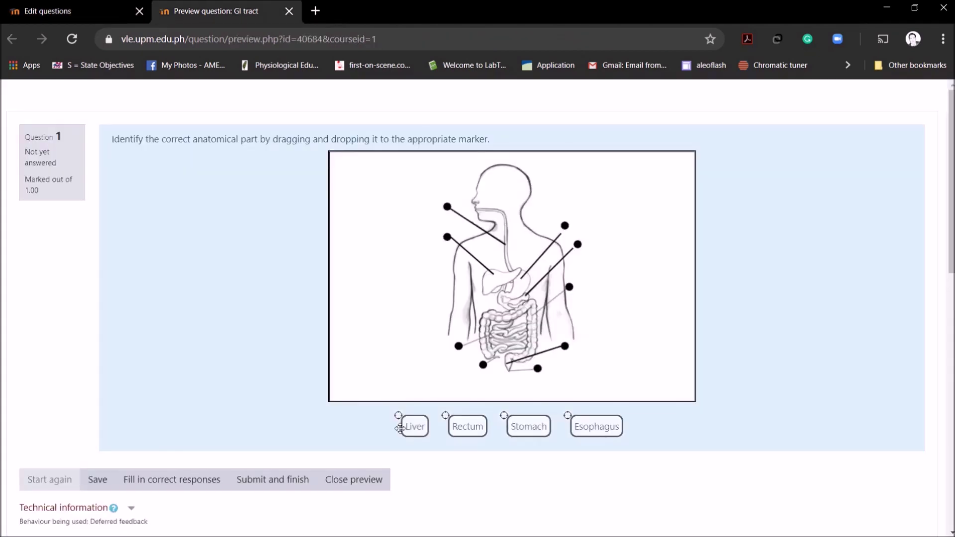
mouse_move(416, 408)
mouse_down()
mouse_move(464, 238)
mouse_move(453, 245)
mouse_up()
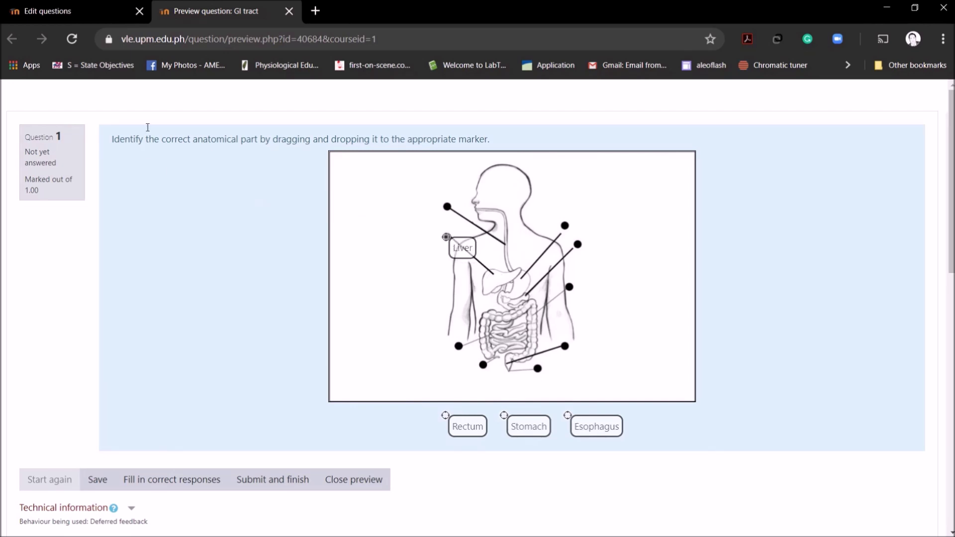
click(78, 19)
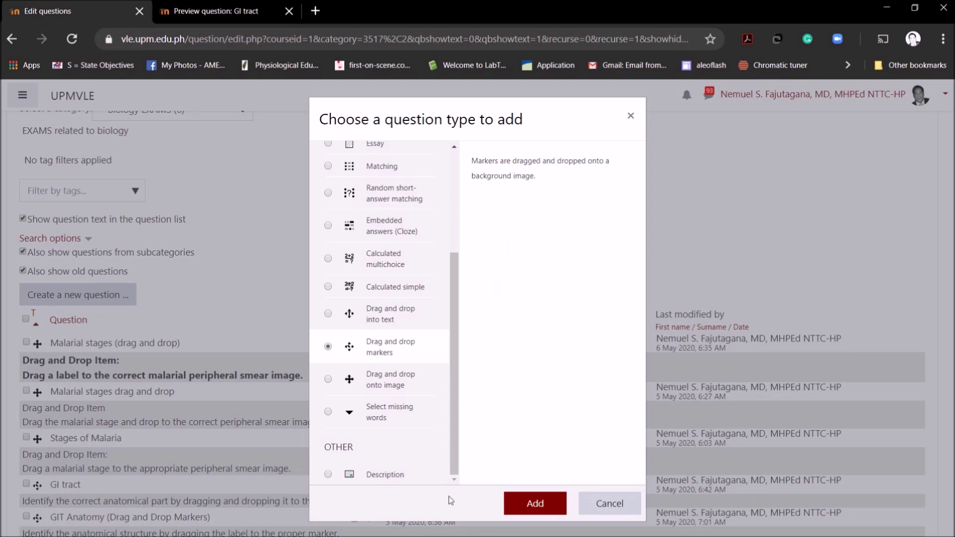
click(527, 507)
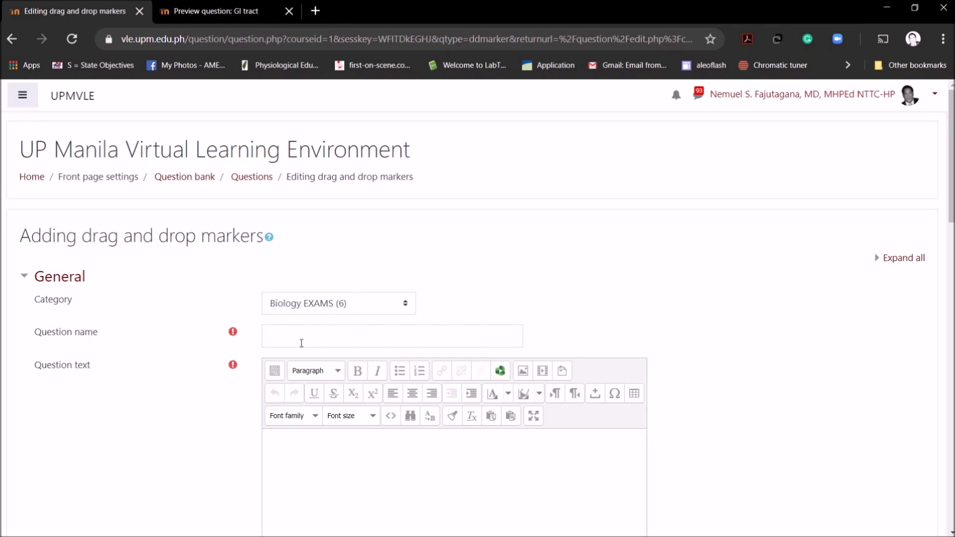
- Enter 'GIT tract Identification' as the question name
scroll(301, 343, down, 1)
click(313, 273)
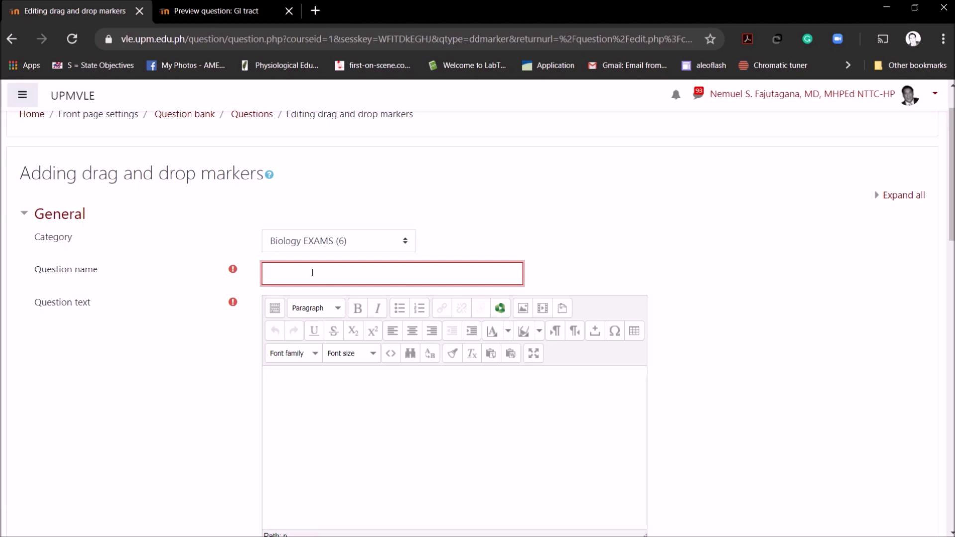
text(GIT tract Identification)
click(330, 410)
scroll(324, 405, down, 1)
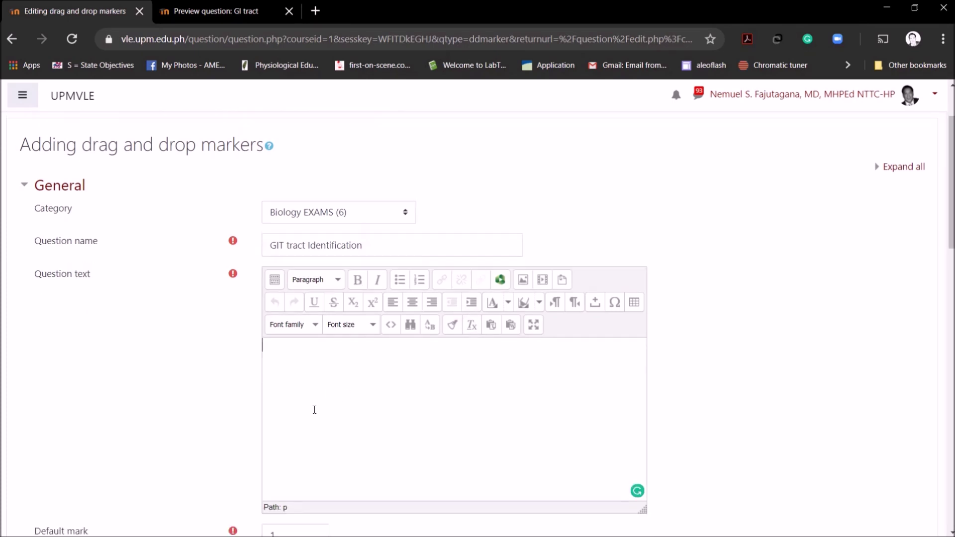
- Copy the instruction sentence from the GI tract preview tab and return to the edit form
click(222, 14)
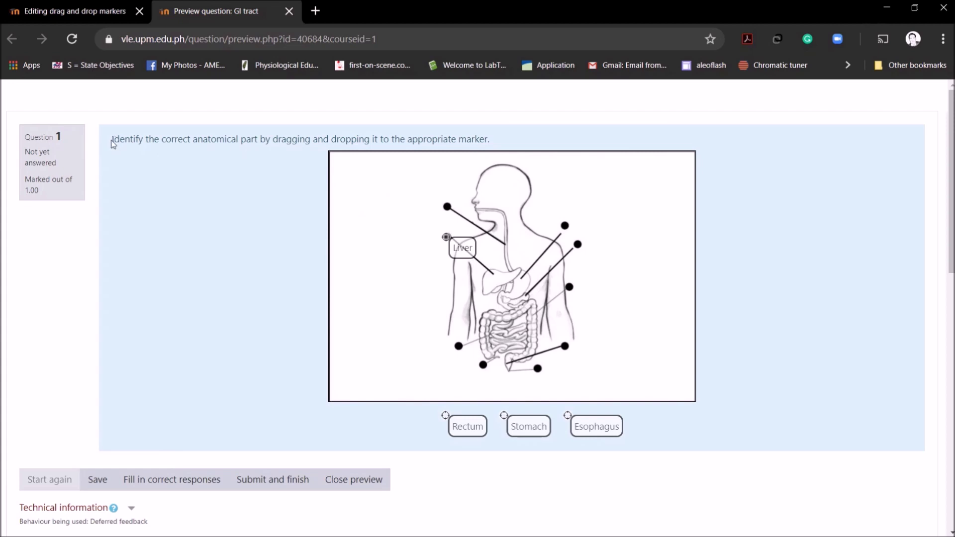
drag(113, 138, 448, 144)
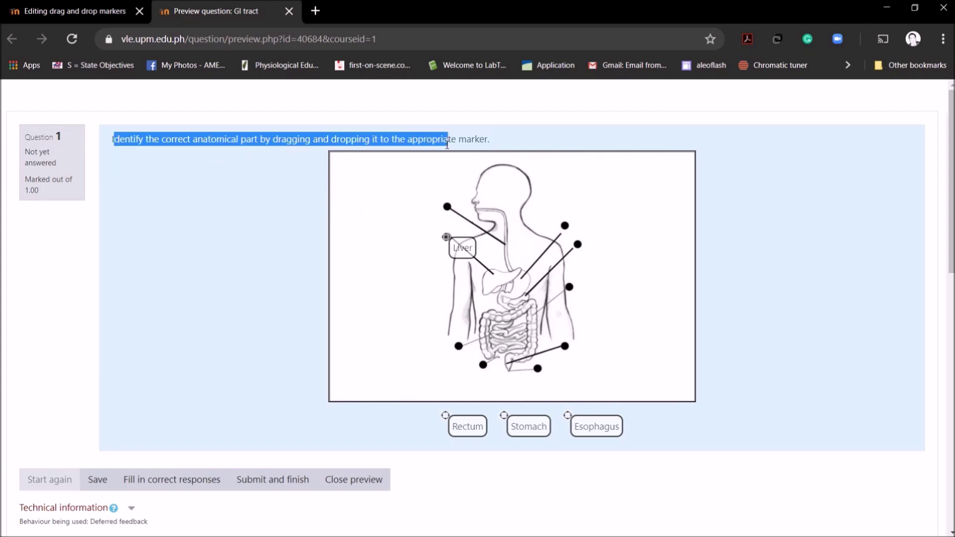
click(503, 149)
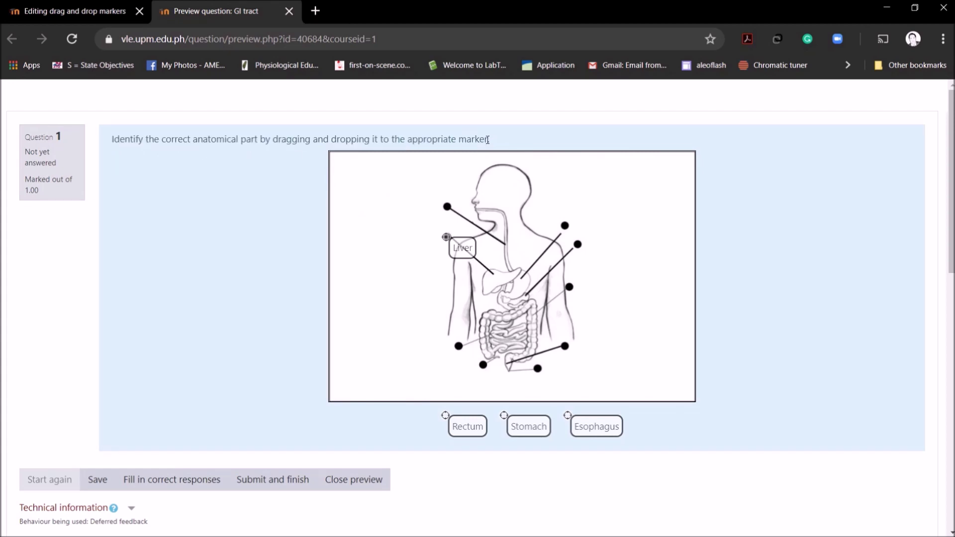
drag(490, 140, 105, 138)
key(ctrl+c)
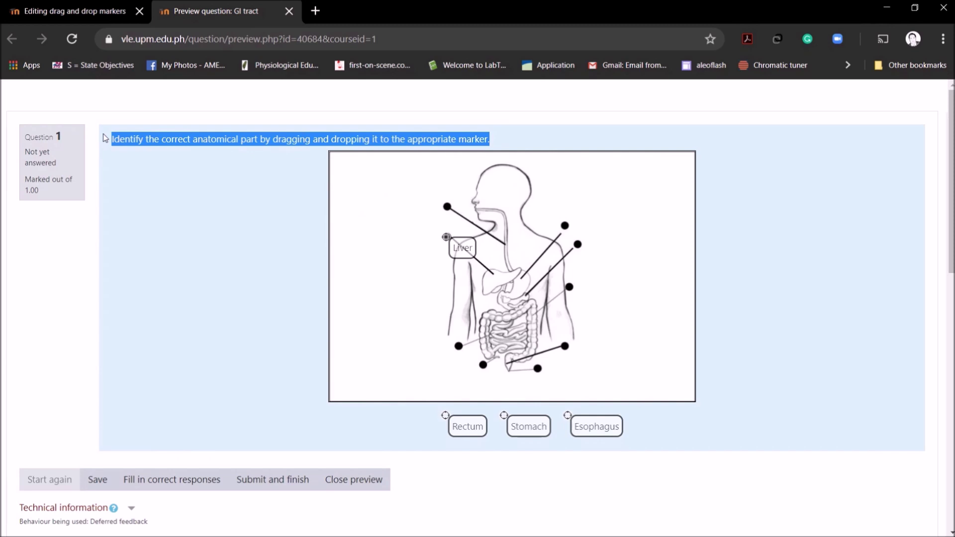
click(62, 11)
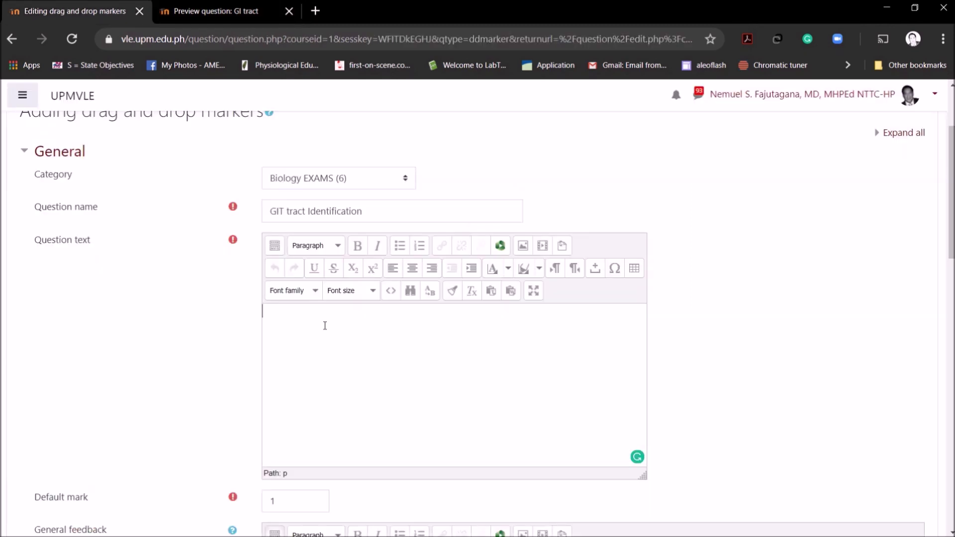
- Paste 'Identify the correct anatomical part by dragging and dropping it to the appropriate marker.' as question text
key(ctrl+v)
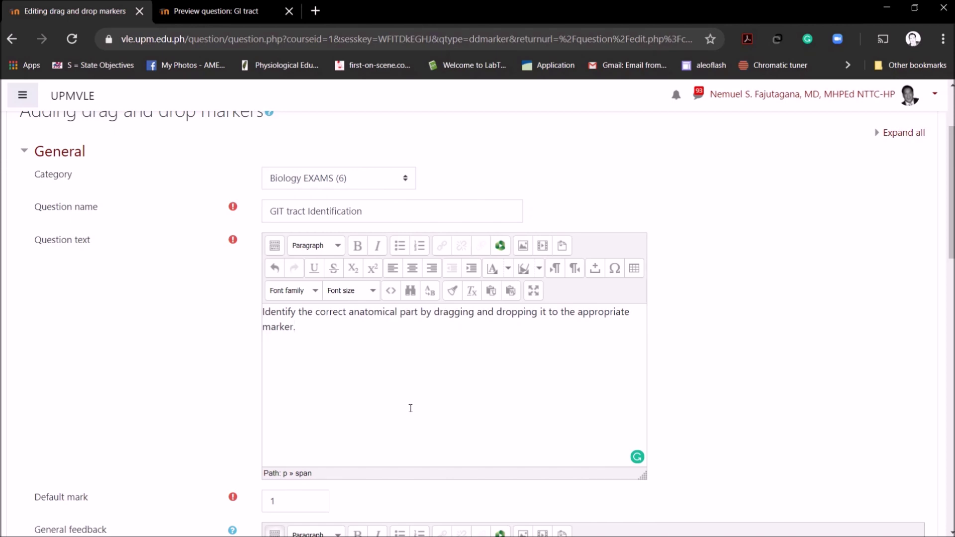
scroll(411, 393, down, 3)
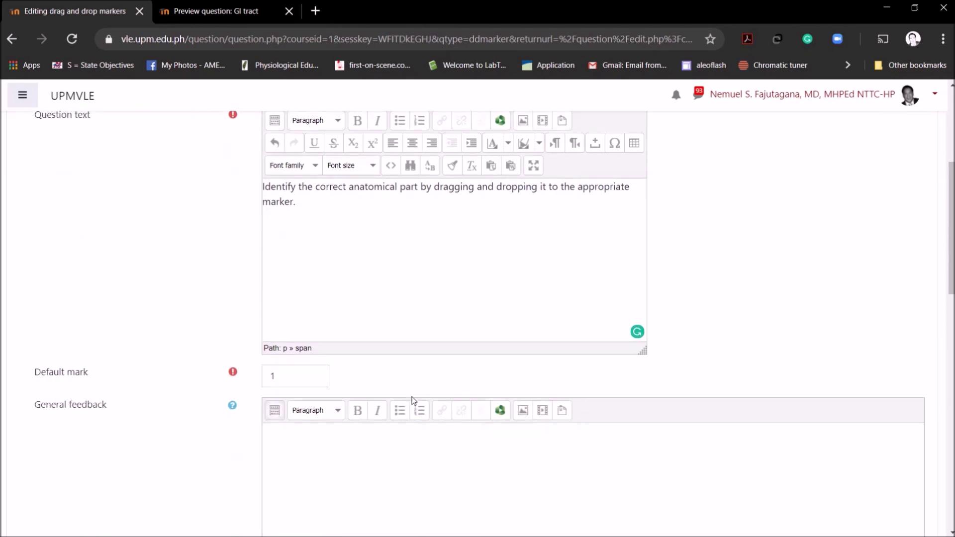
scroll(411, 400, down, 3)
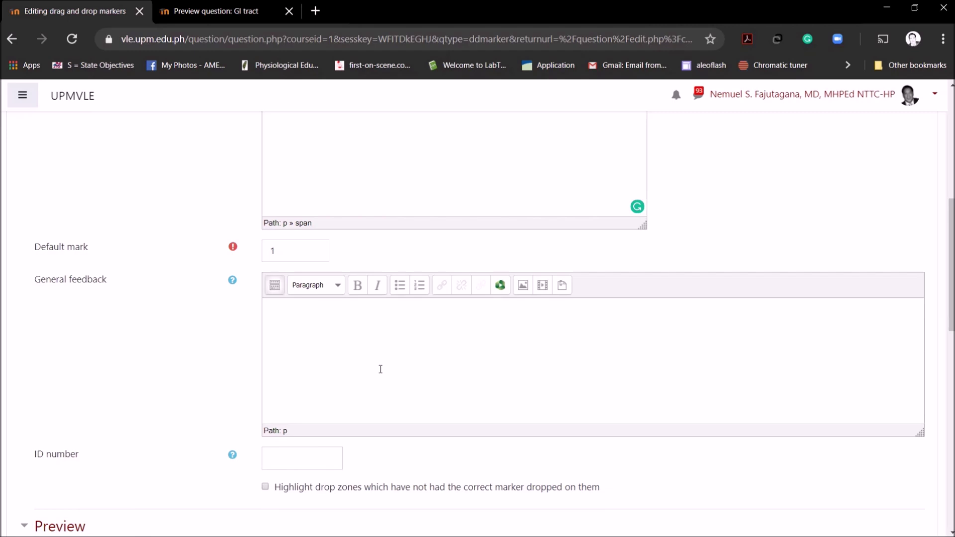
scroll(383, 364, down, 2)
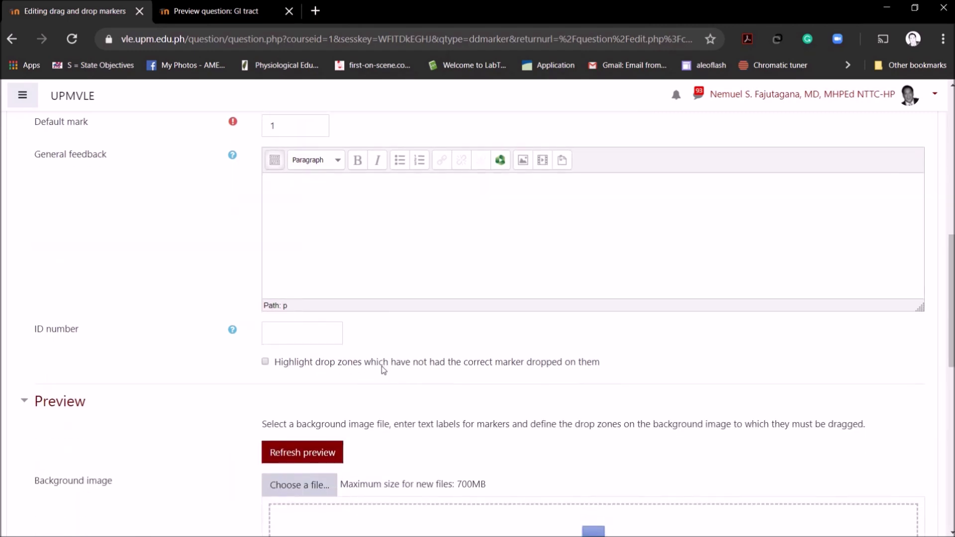
scroll(383, 369, down, 2)
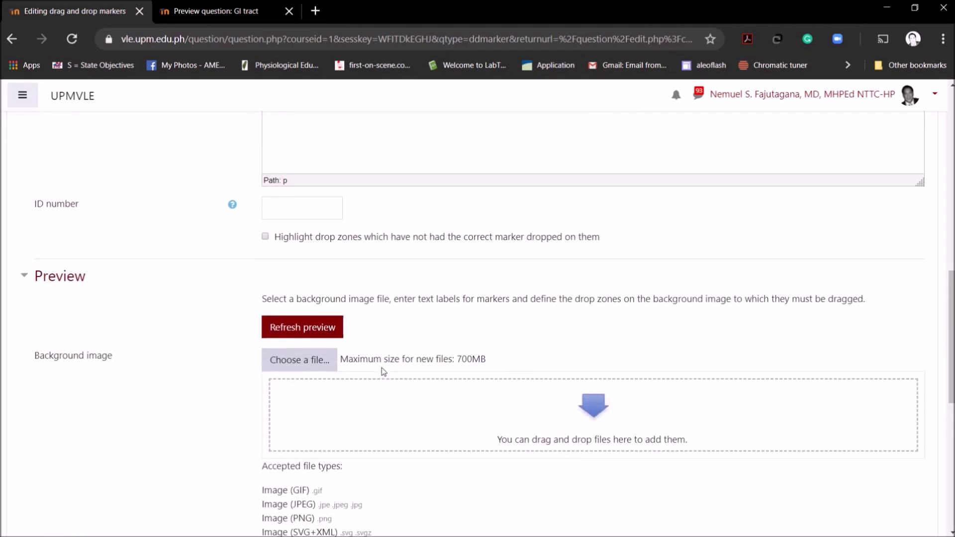
- Open the Background image file picker after checking the earlier GI tract preview
scroll(383, 371, down, 1)
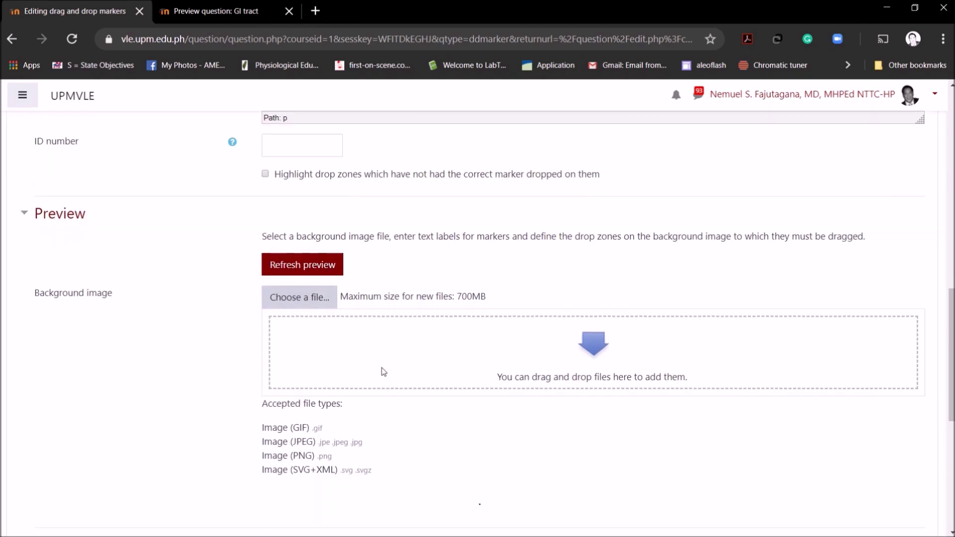
click(315, 297)
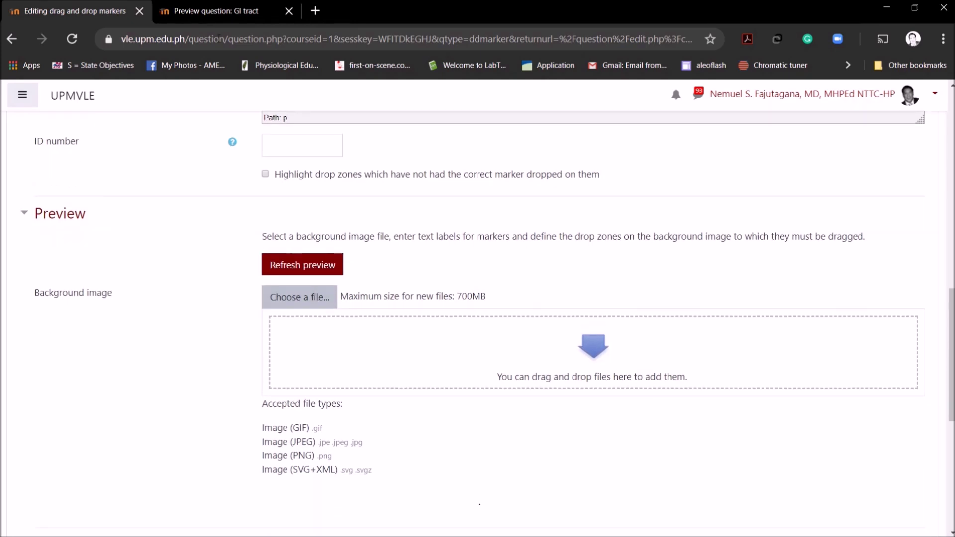
click(230, 11)
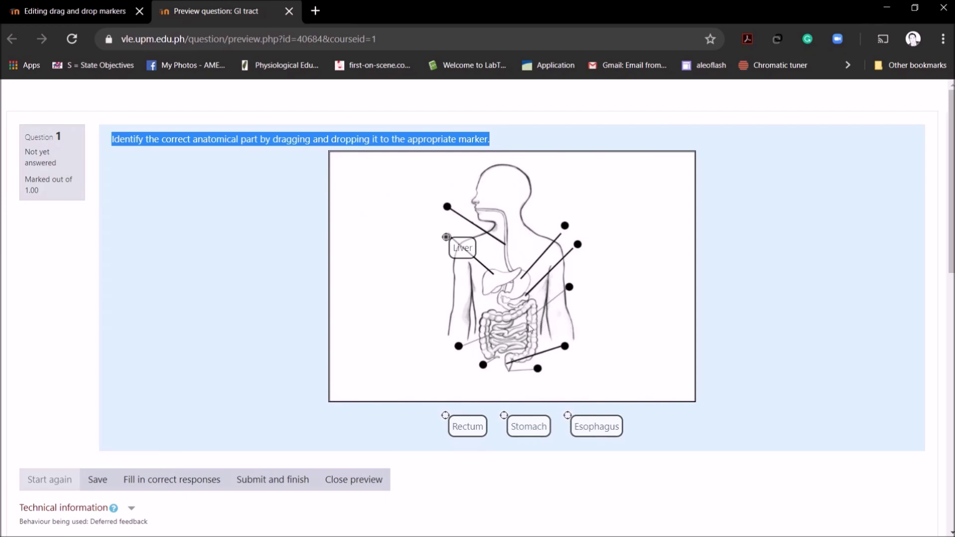
click(81, 14)
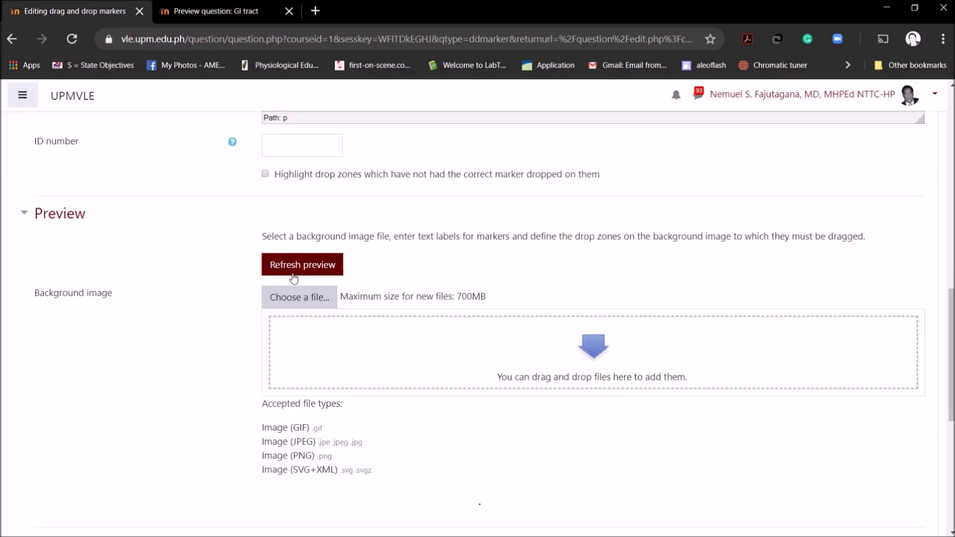
click(305, 300)
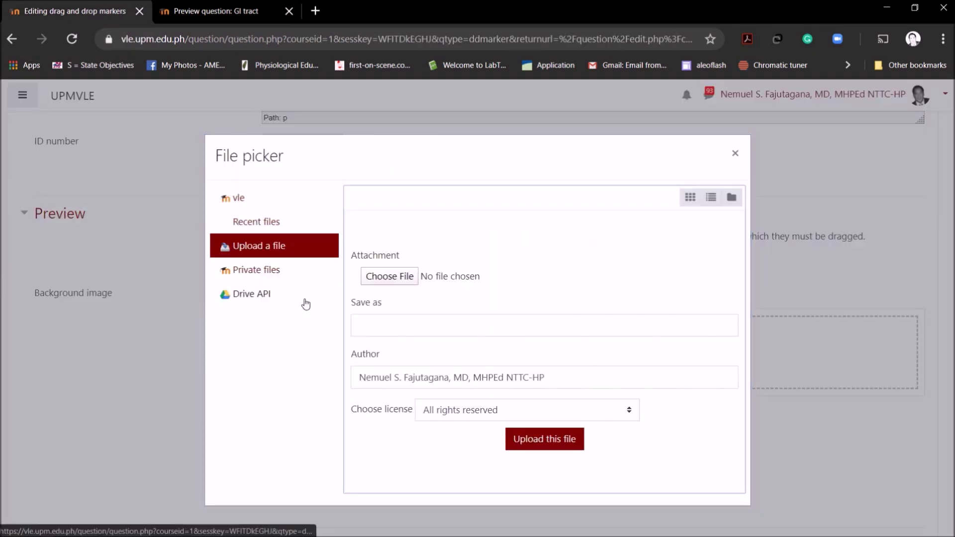
- Pick gitttactrevised.jpg from the computer and upload it as the background diagram
click(399, 279)
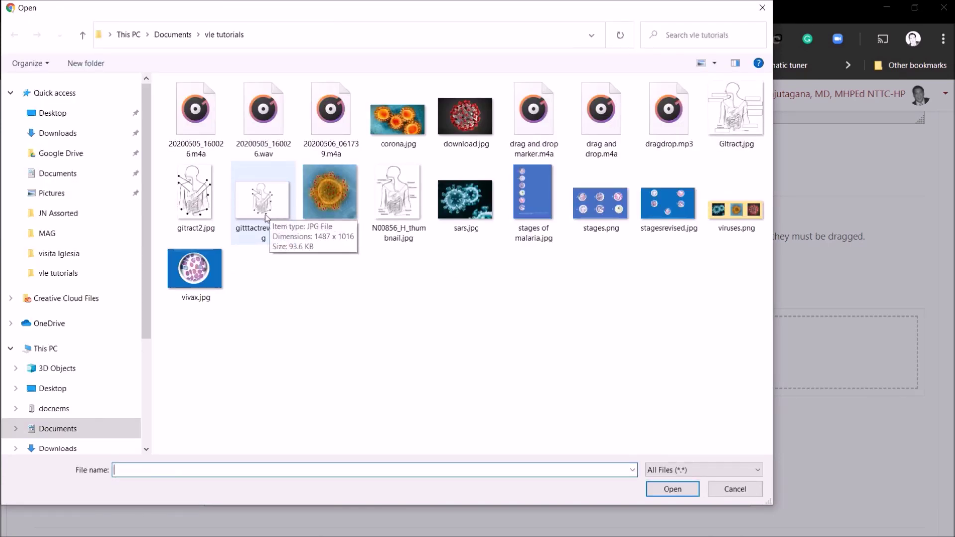
double_click(265, 217)
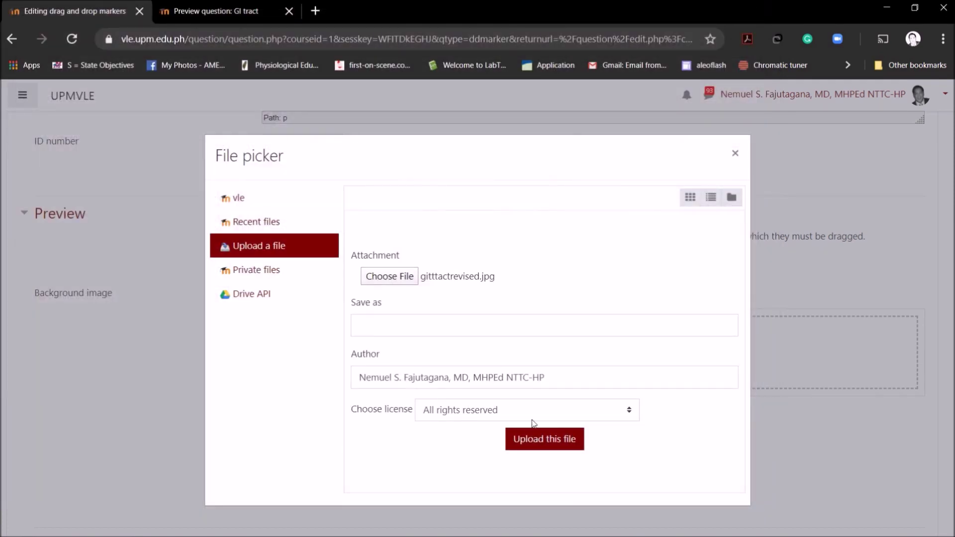
click(549, 440)
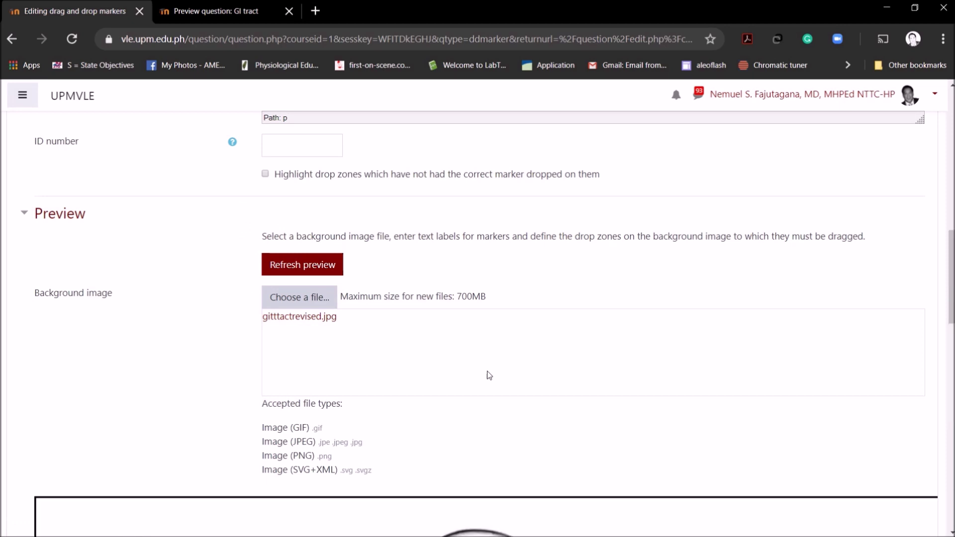
scroll(487, 376, down, 6)
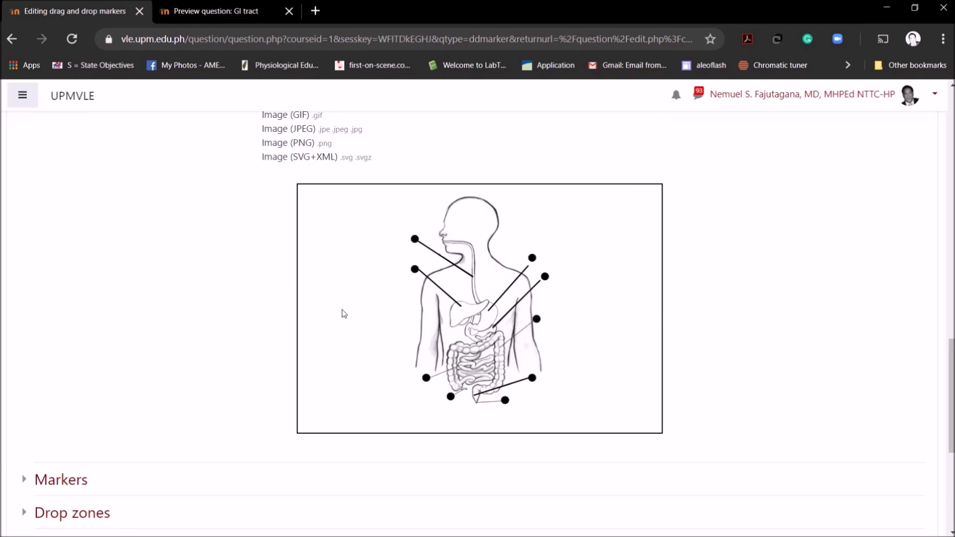
- Expand the Markers section below the GI tract diagram preview
scroll(356, 320, down, 1)
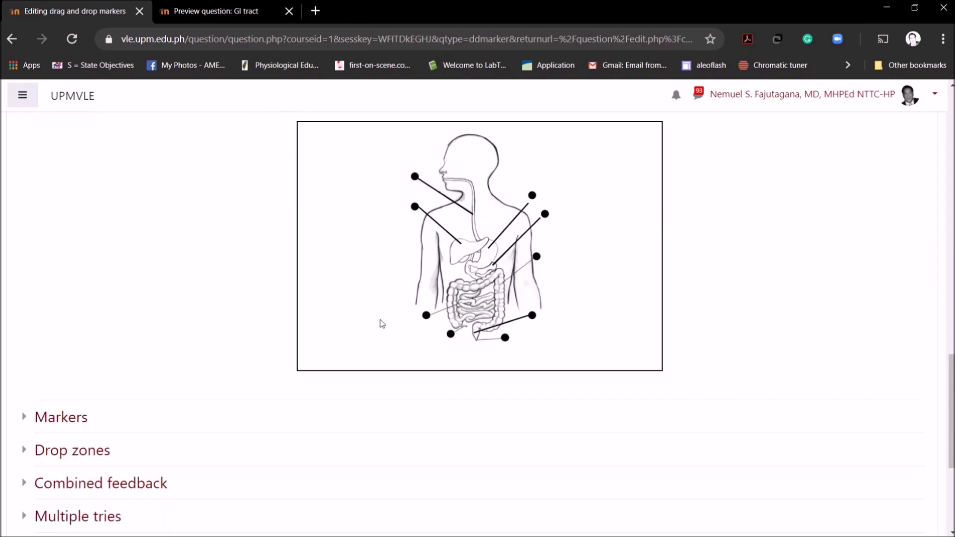
click(74, 421)
- Label Marker 1 'Stomach' and limit its number to 1
scroll(678, 431, down, 1)
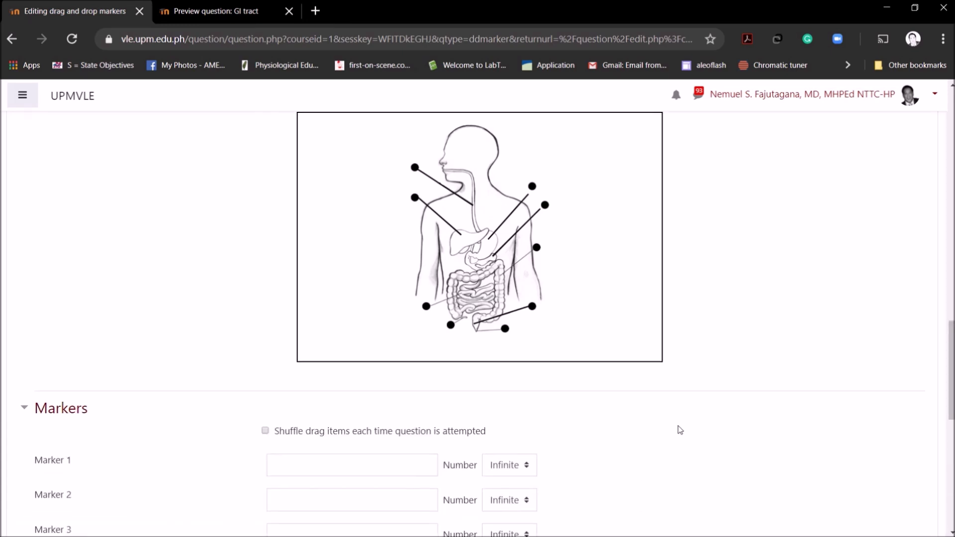
scroll(390, 410, down, 1)
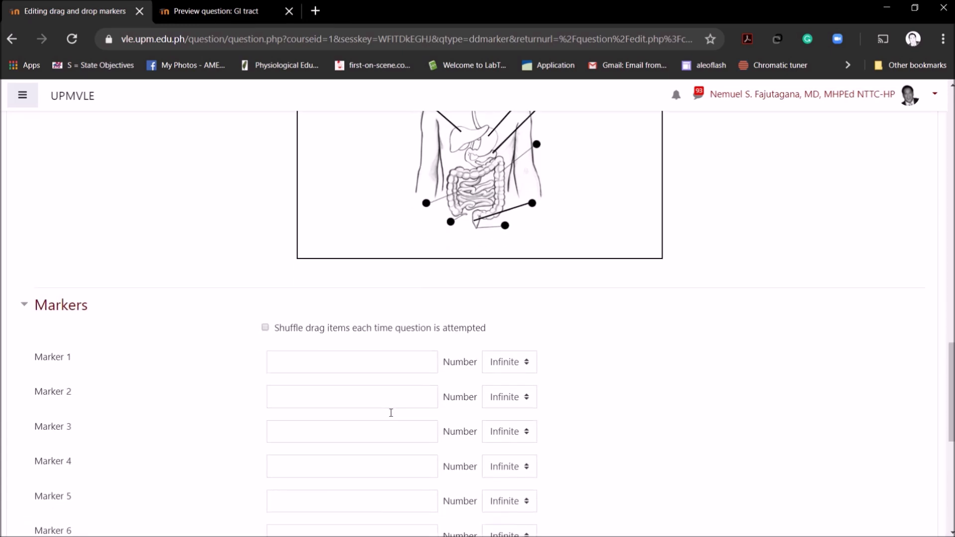
click(317, 345)
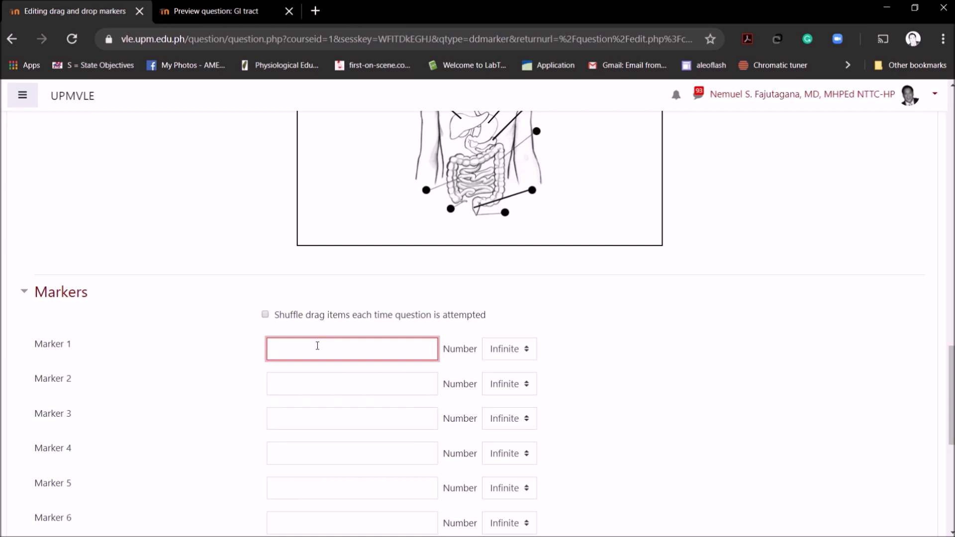
text(Stomach)
click(514, 359)
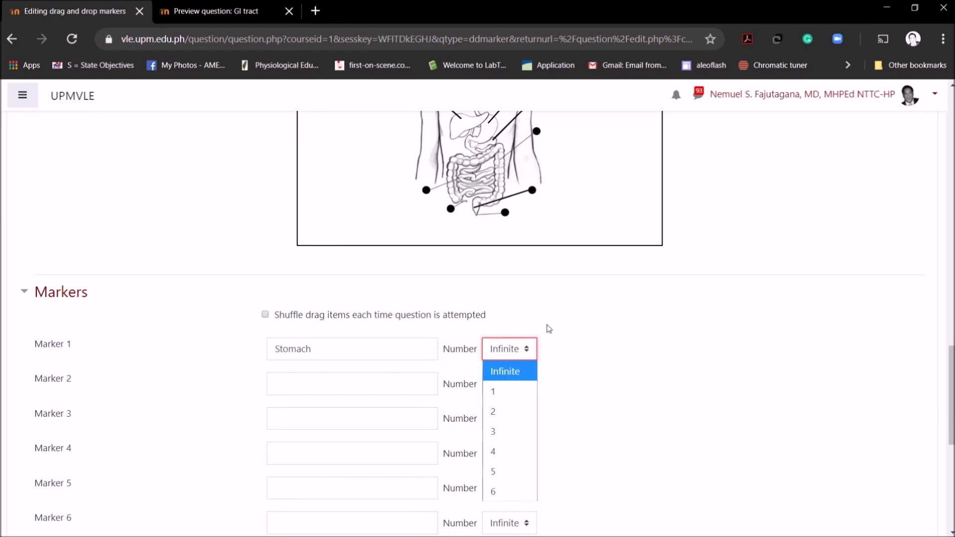
click(554, 331)
click(517, 353)
click(578, 348)
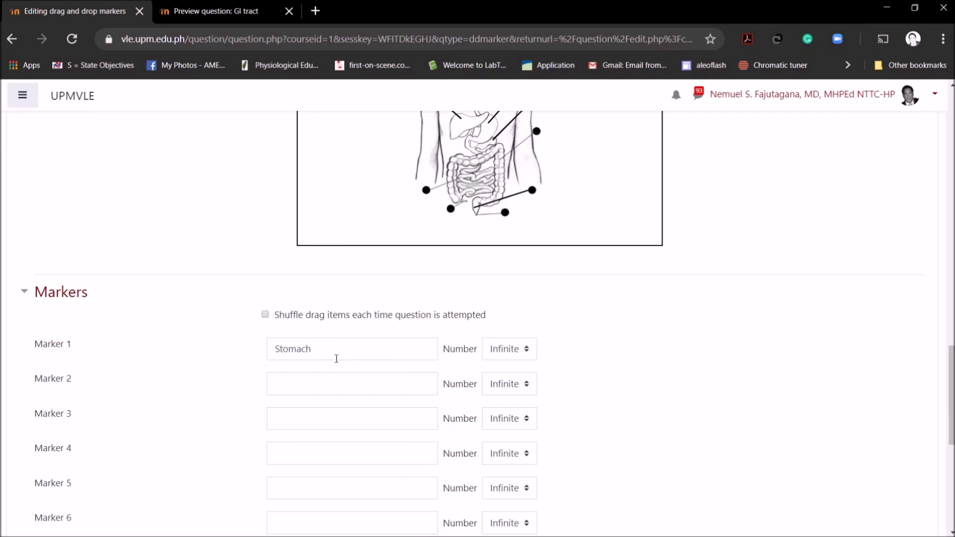
scroll(572, 335, up, 4)
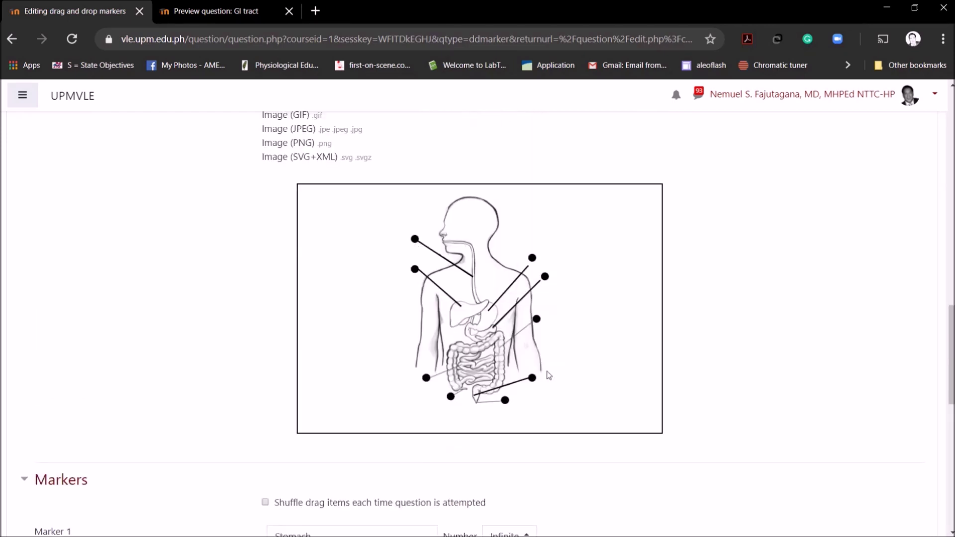
scroll(552, 388, down, 3)
click(529, 416)
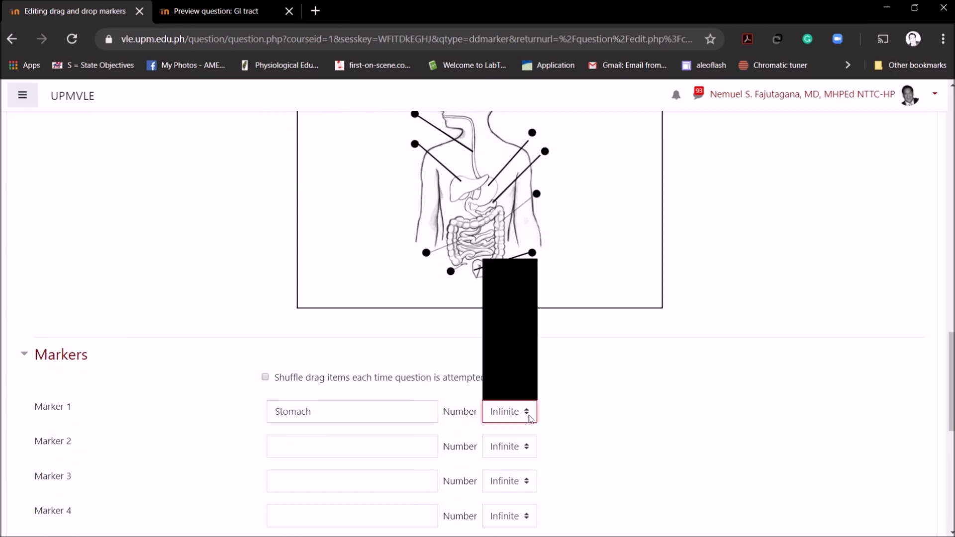
click(513, 289)
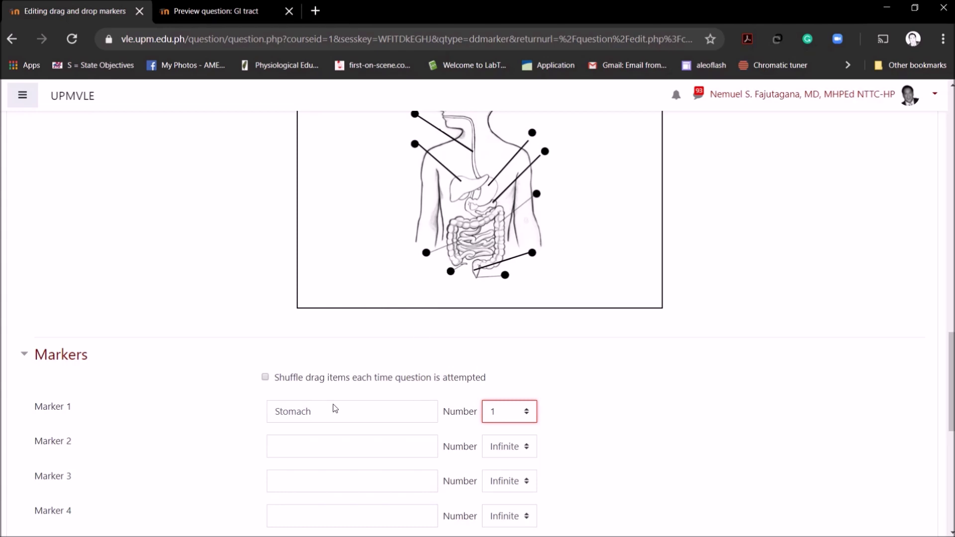
scroll(333, 421, down, 1)
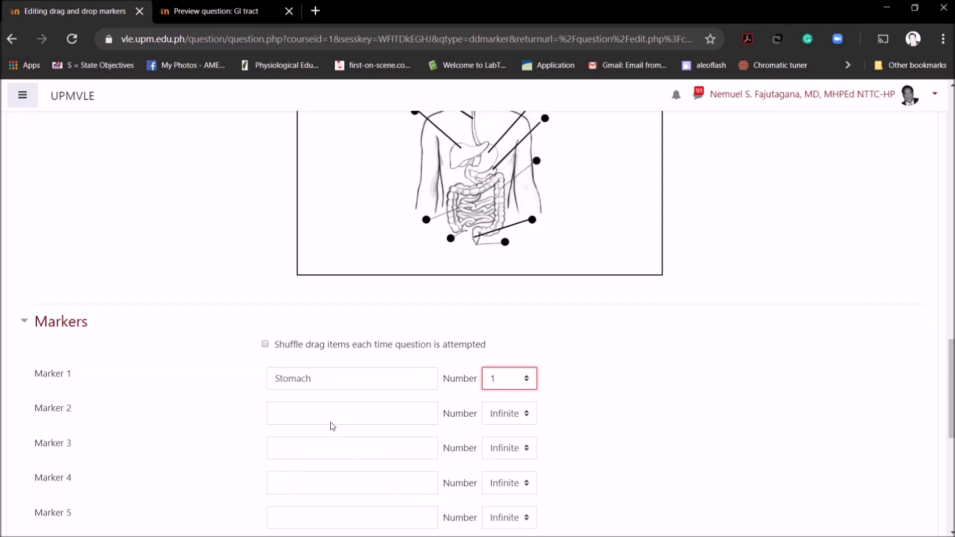
- Enter Liver, Esophagus and Rectum as the Marker 2–4 labels
click(287, 373)
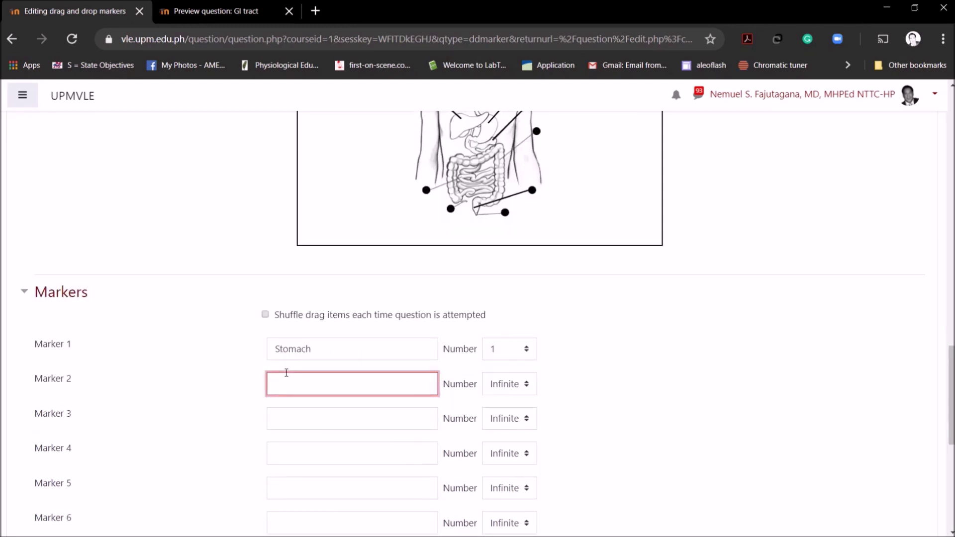
click(315, 419)
text(Eso)
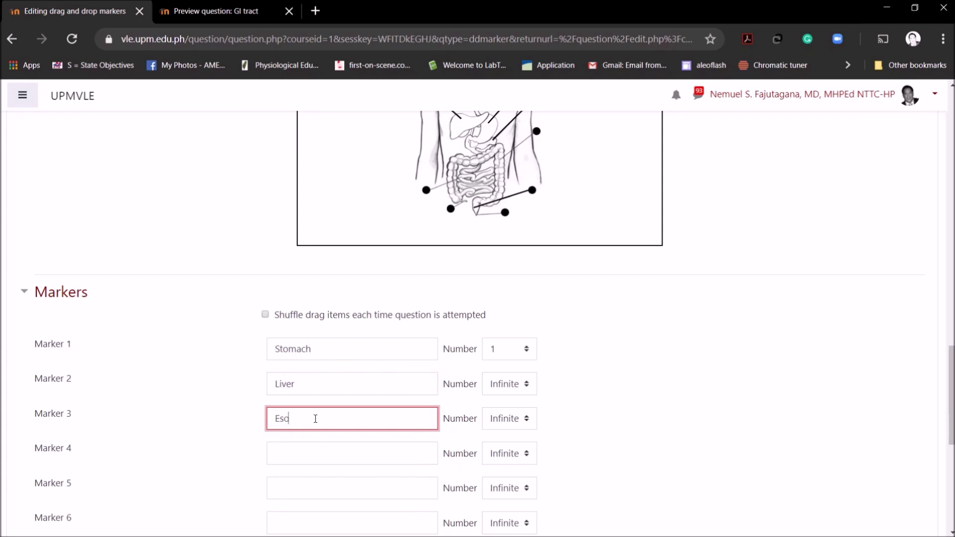
text(phagus)
scroll(448, 315, up, 2)
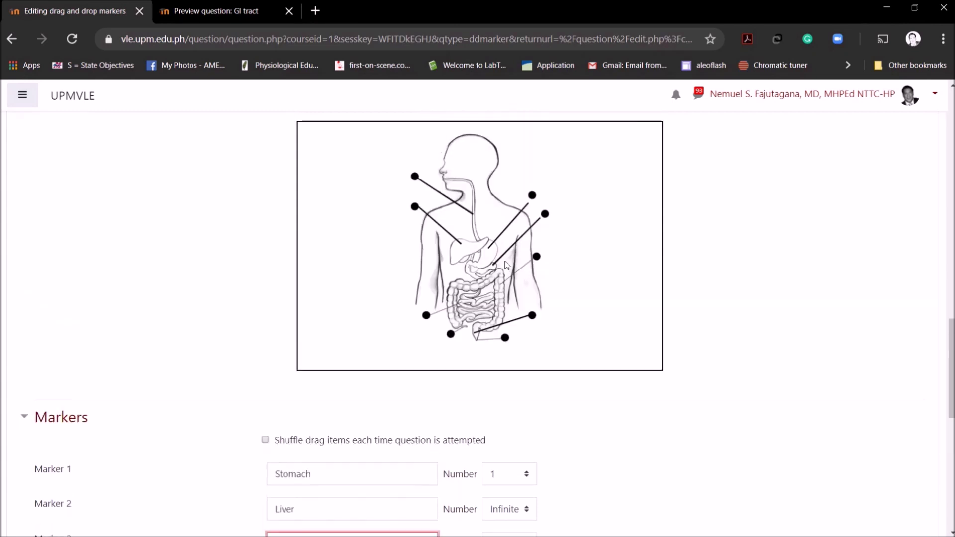
scroll(239, 480, down, 4)
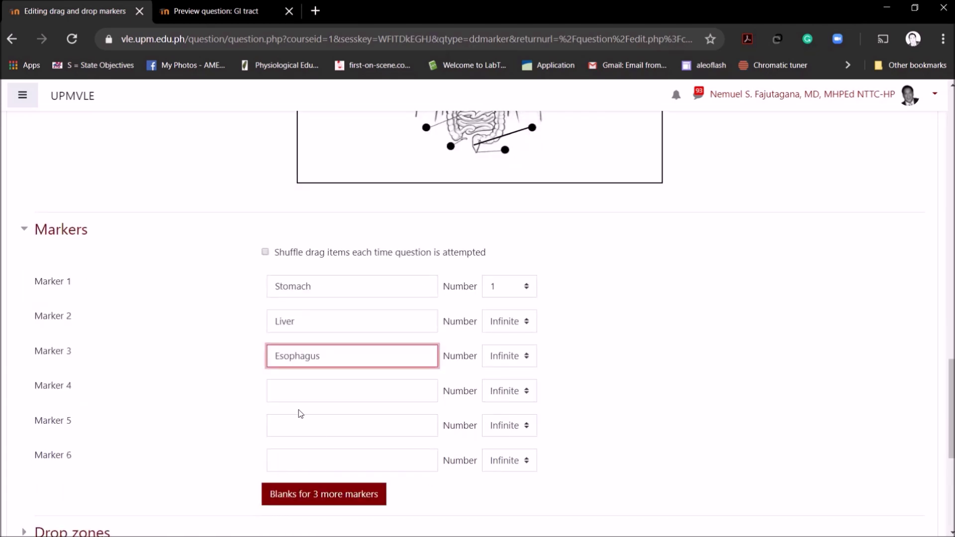
click(304, 396)
text(R)
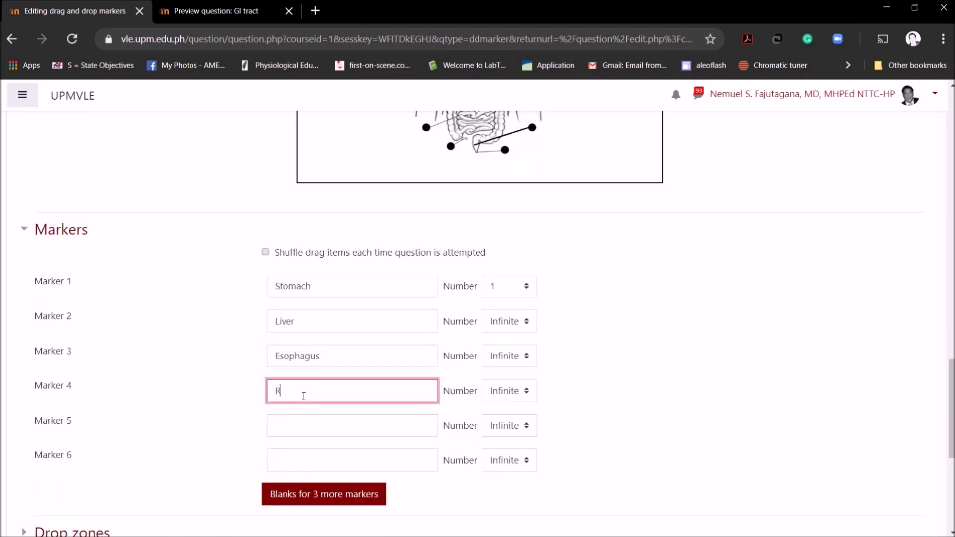
text(ectum)
- Set the number for Liver, Esophagus and Rectum to 1 each
click(502, 324)
click(508, 362)
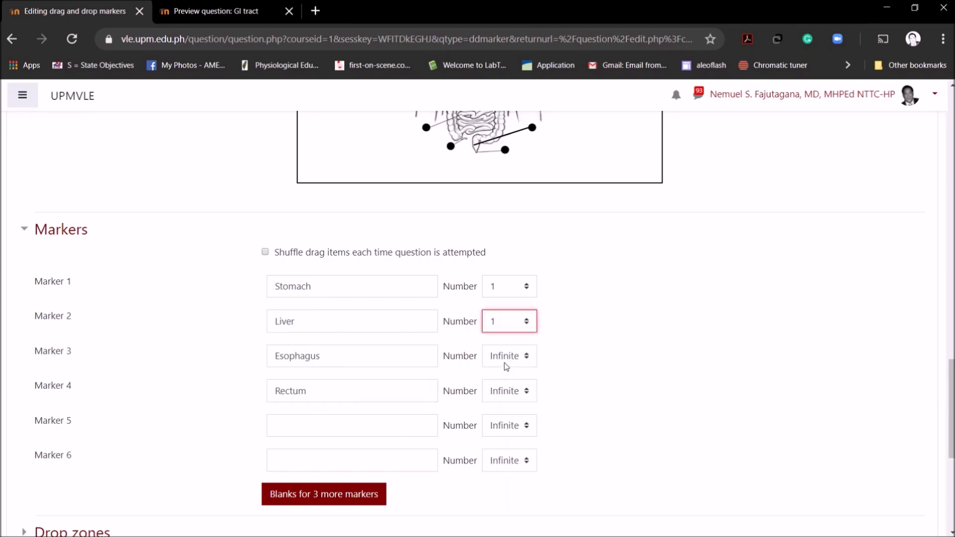
click(506, 367)
click(497, 397)
click(503, 391)
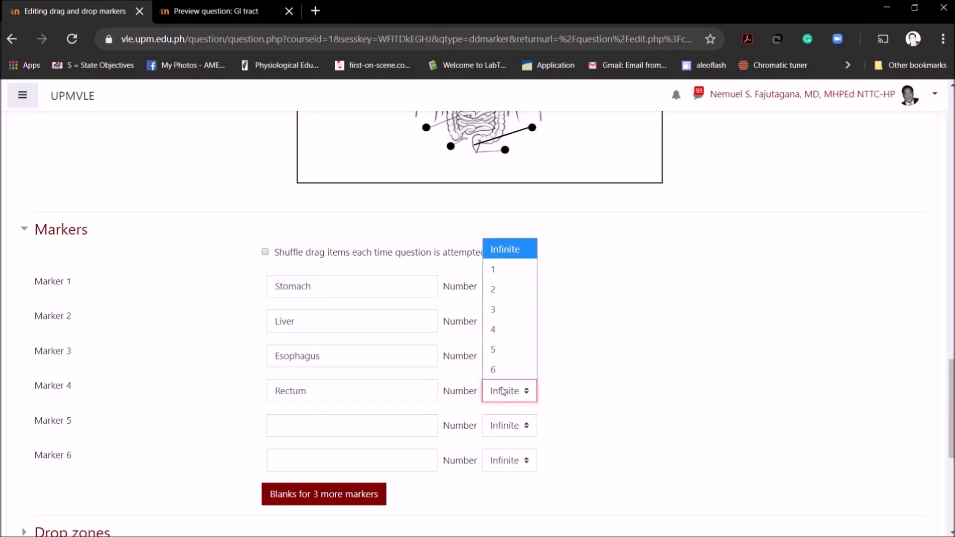
key(Return)
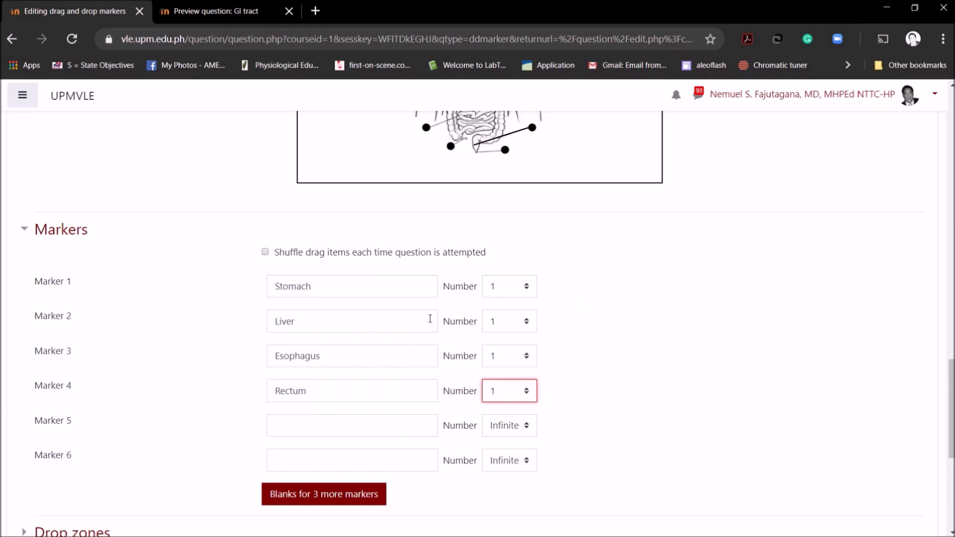
- Expand the Drop zones section below Markers to reveal blank Drop zones 1–6
scroll(369, 341, down, 2)
scroll(369, 344, up, 8)
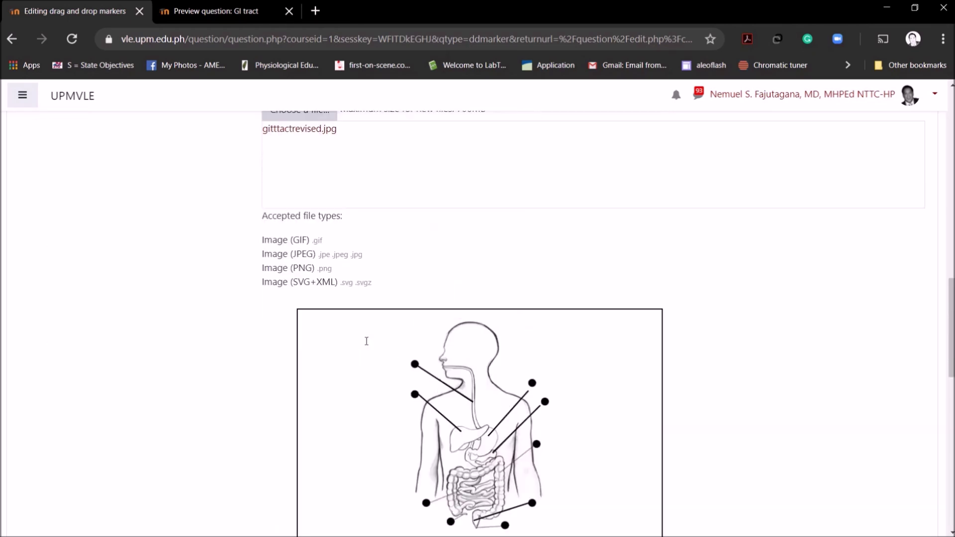
scroll(368, 347, down, 1)
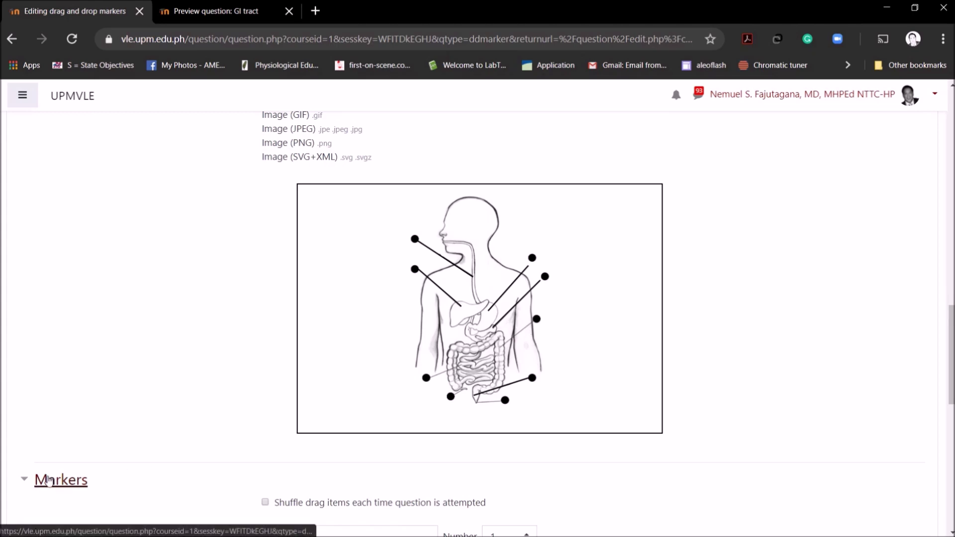
scroll(333, 364, down, 8)
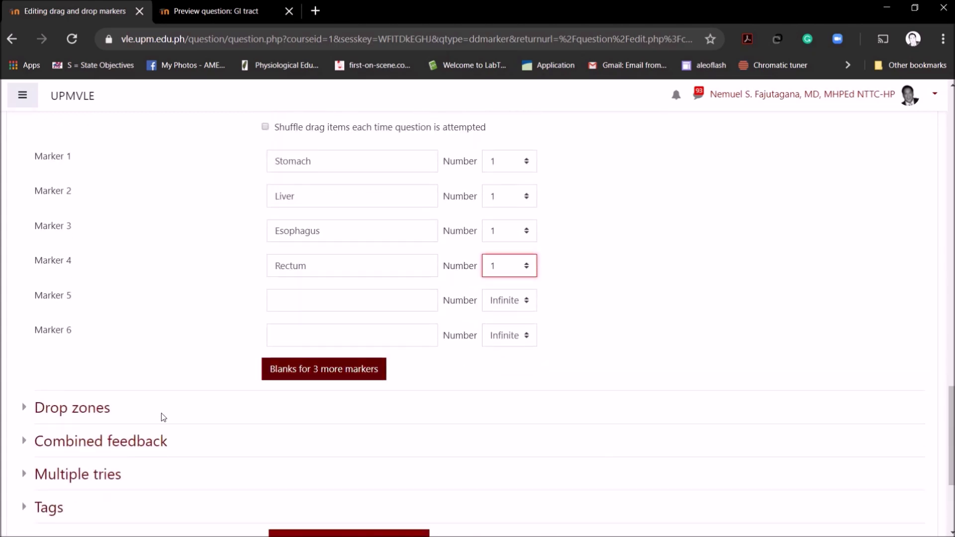
click(65, 410)
scroll(303, 444, down, 3)
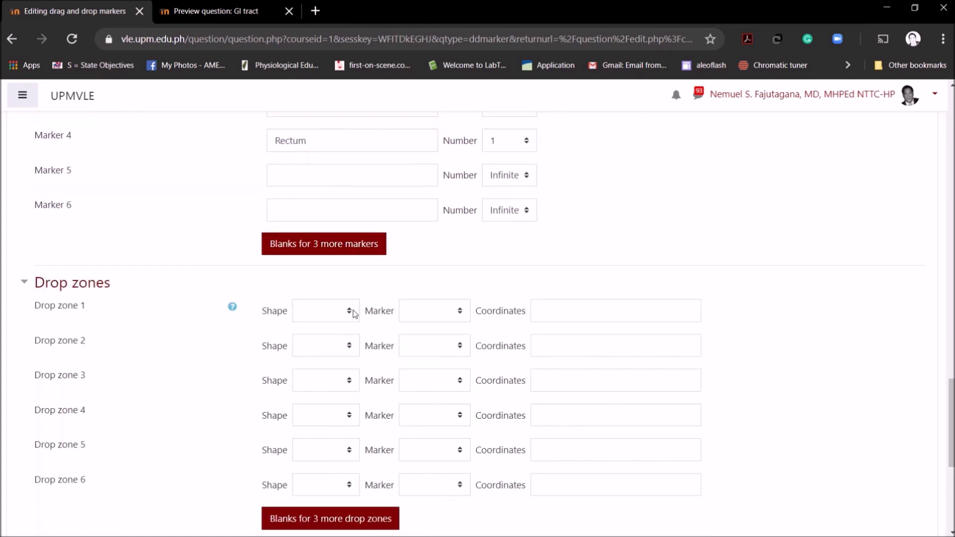
click(353, 313)
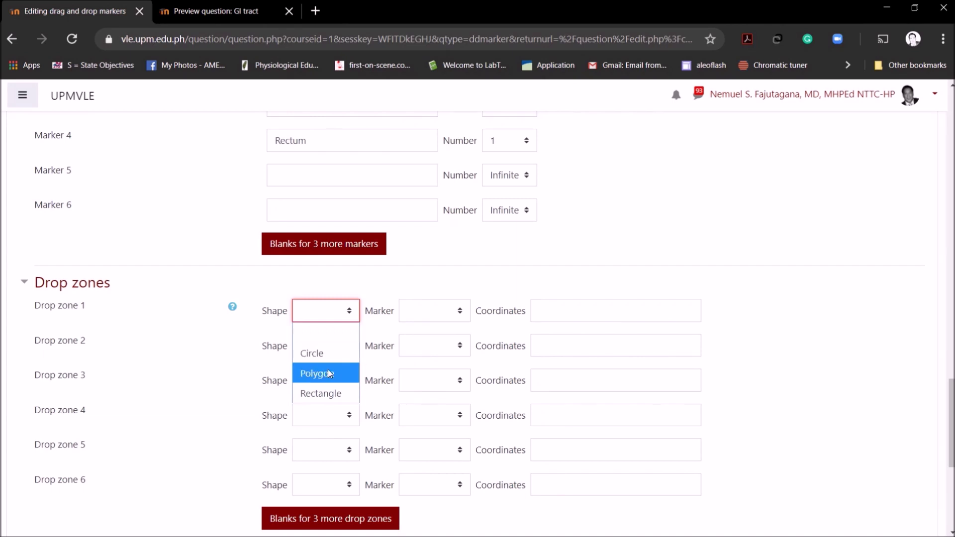
- Make drop zones 1 and 2 rectangles assigned the Stomach and Liver markers
click(327, 395)
click(354, 345)
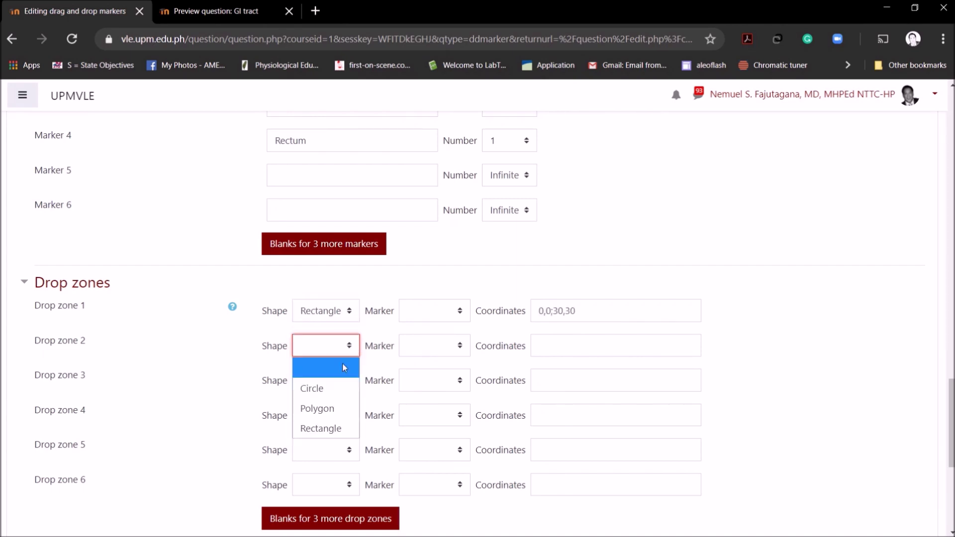
key(Escape)
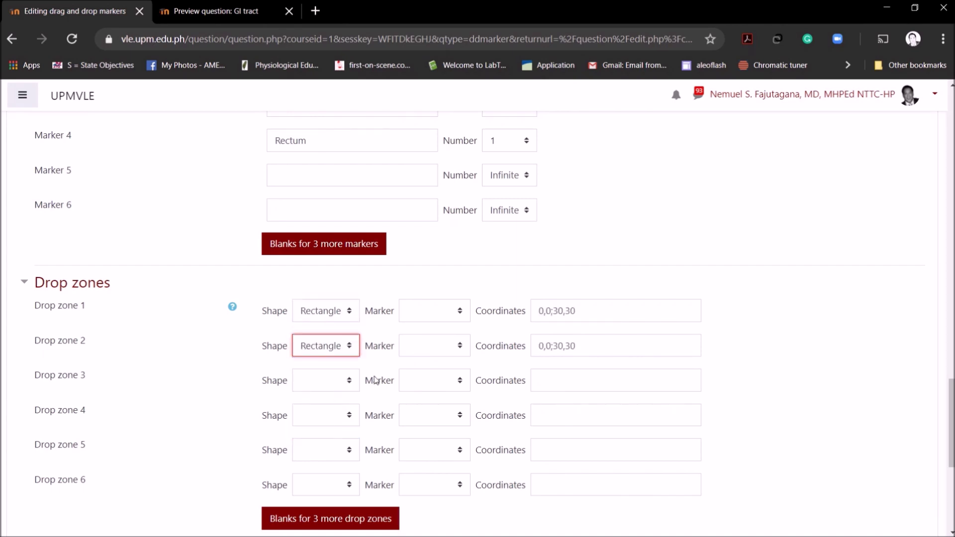
click(430, 323)
click(425, 353)
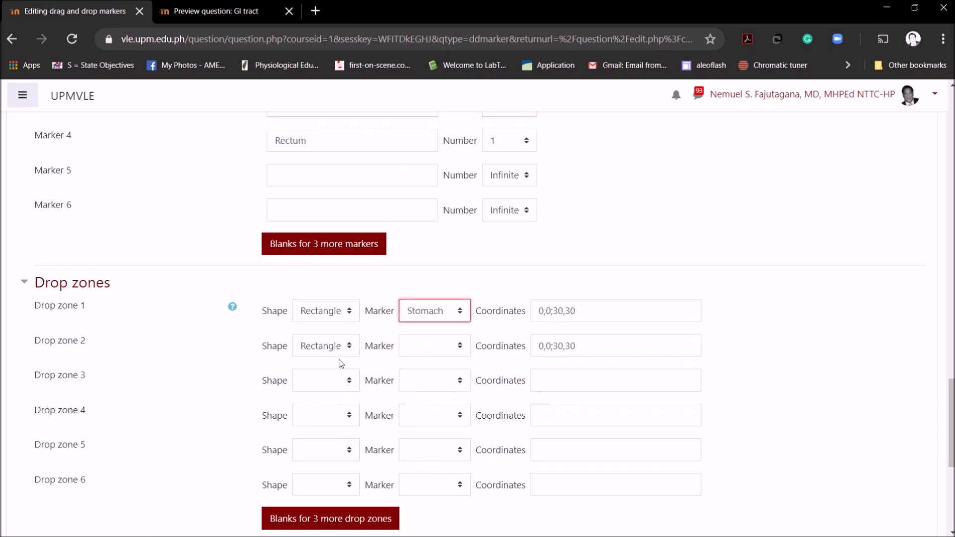
click(441, 346)
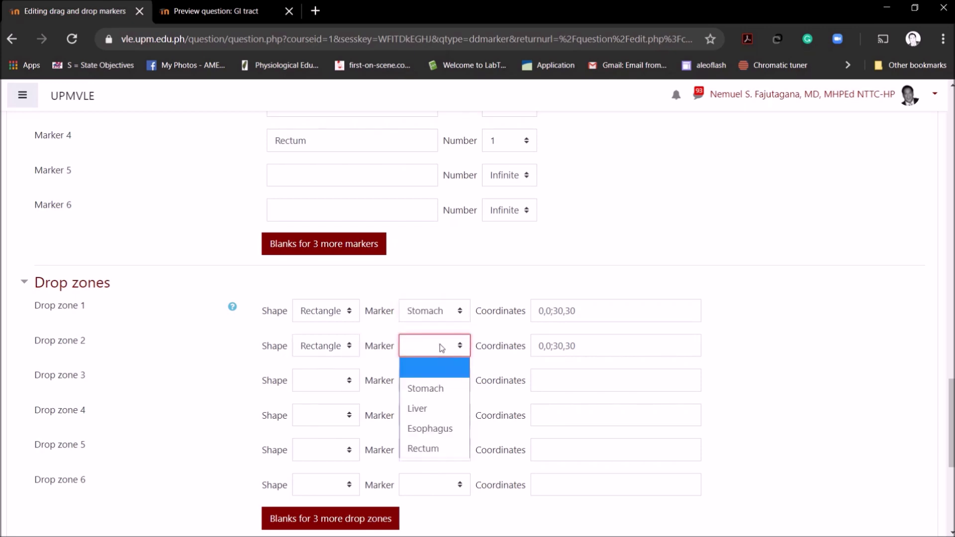
click(422, 409)
- Make drop zones 3 and 4 rectangles assigned the Esophagus and Rectum markers
click(333, 387)
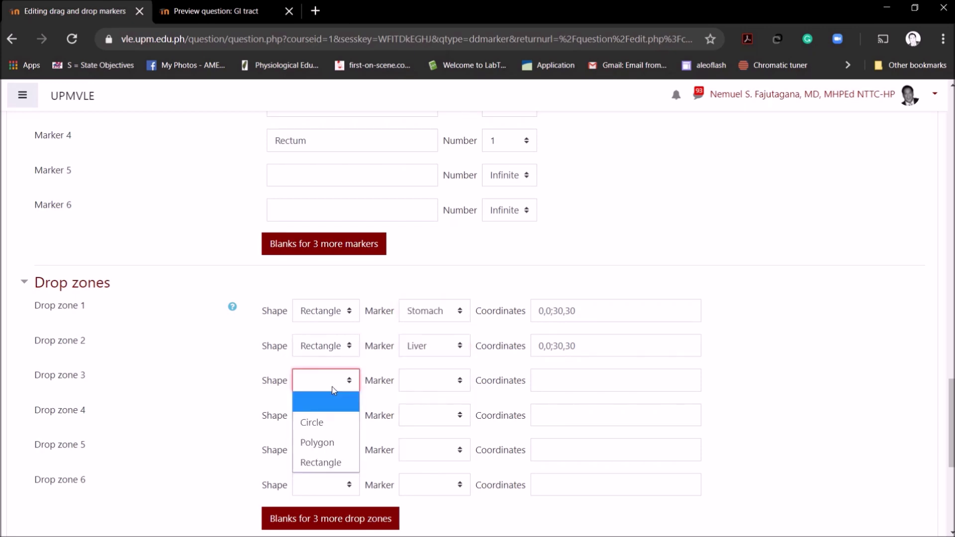
click(323, 461)
click(434, 380)
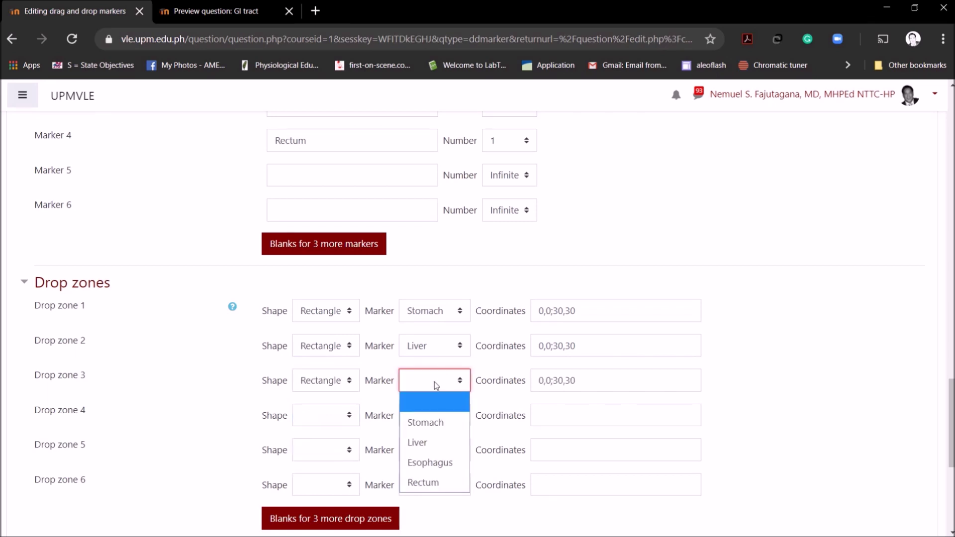
click(430, 463)
click(318, 416)
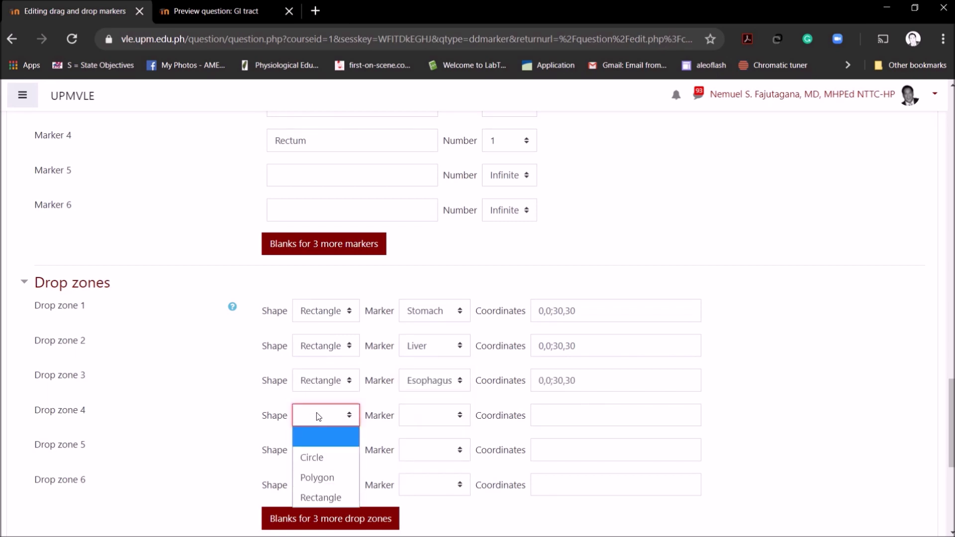
click(328, 497)
click(435, 416)
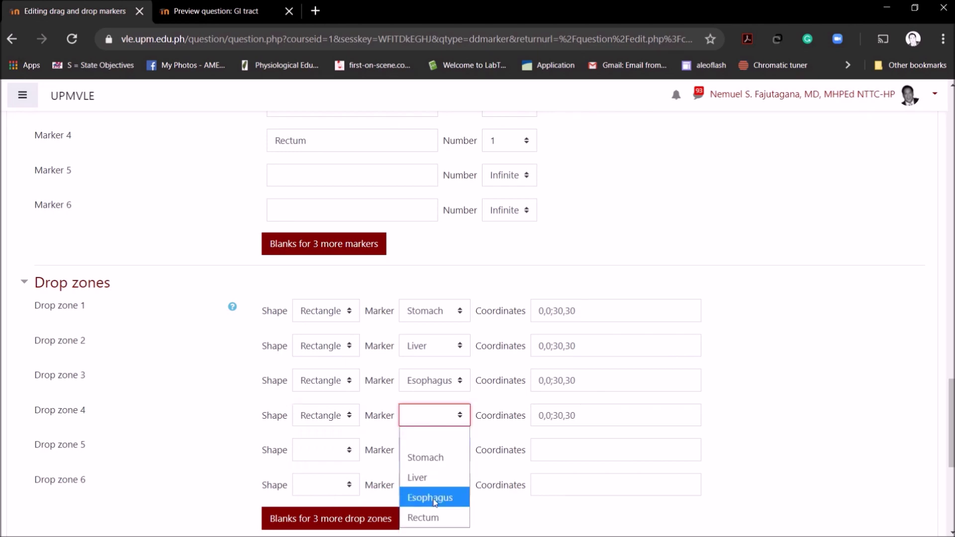
click(426, 520)
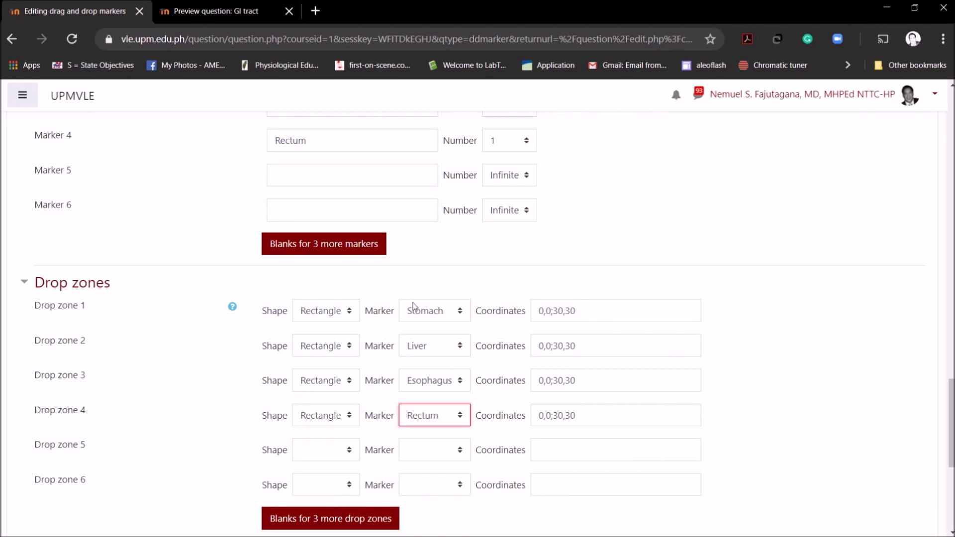
scroll(404, 383, down, 3)
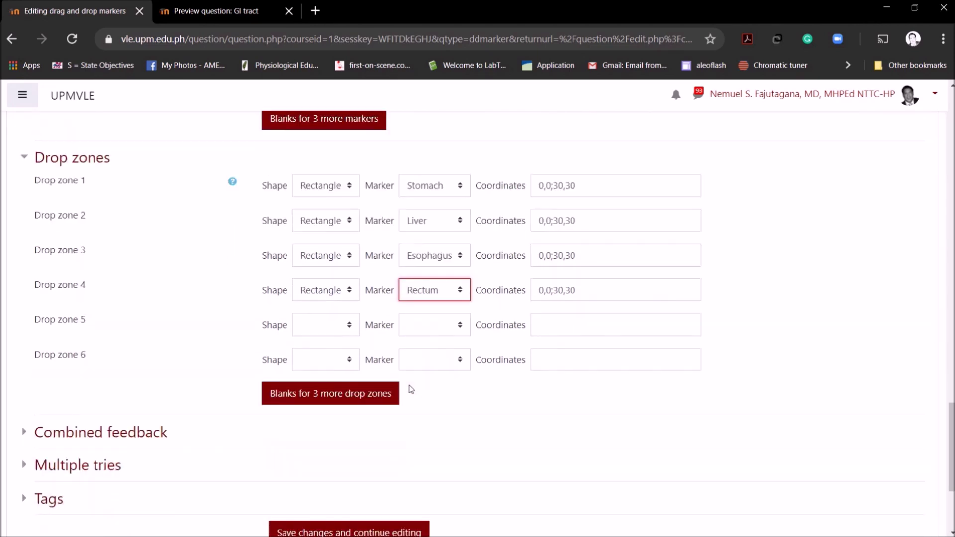
scroll(430, 380, up, 2)
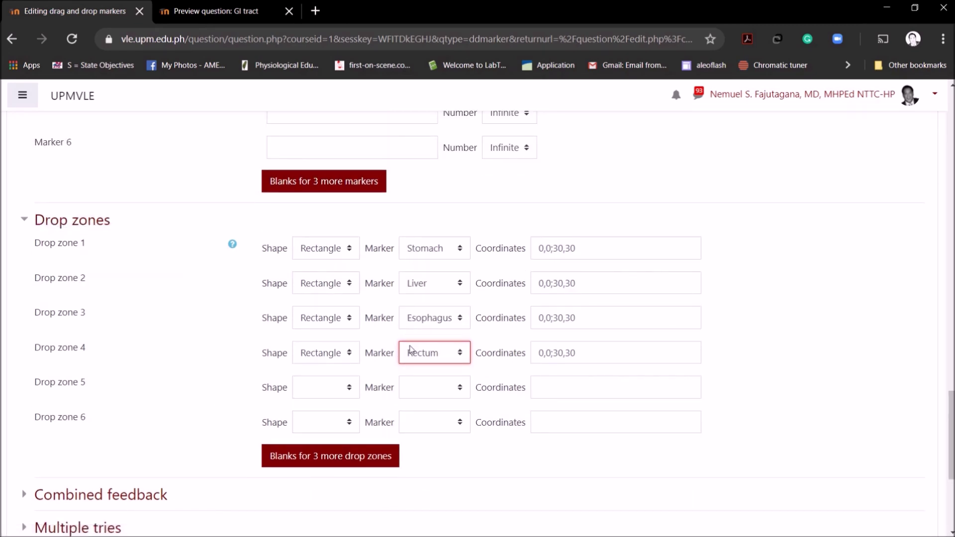
scroll(389, 332, up, 10)
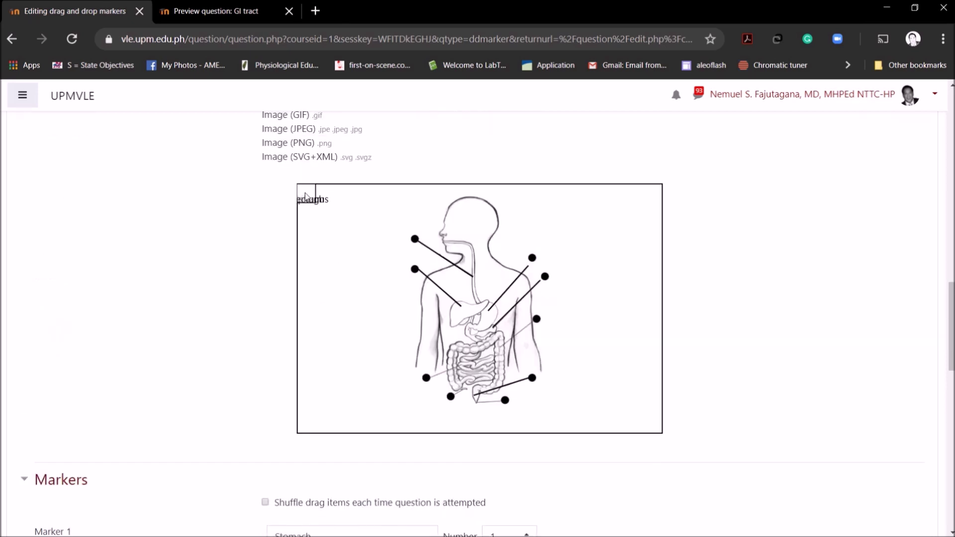
- Place the Rectum, Esophagus and Liver drop zones on the bottom, top-left and second-left pointers
double_click(310, 197)
click(310, 197)
click(305, 193)
mouse_move(315, 204)
mouse_down()
mouse_move(368, 282)
mouse_move(405, 281)
mouse_move(382, 306)
mouse_move(473, 397)
mouse_move(513, 410)
mouse_up()
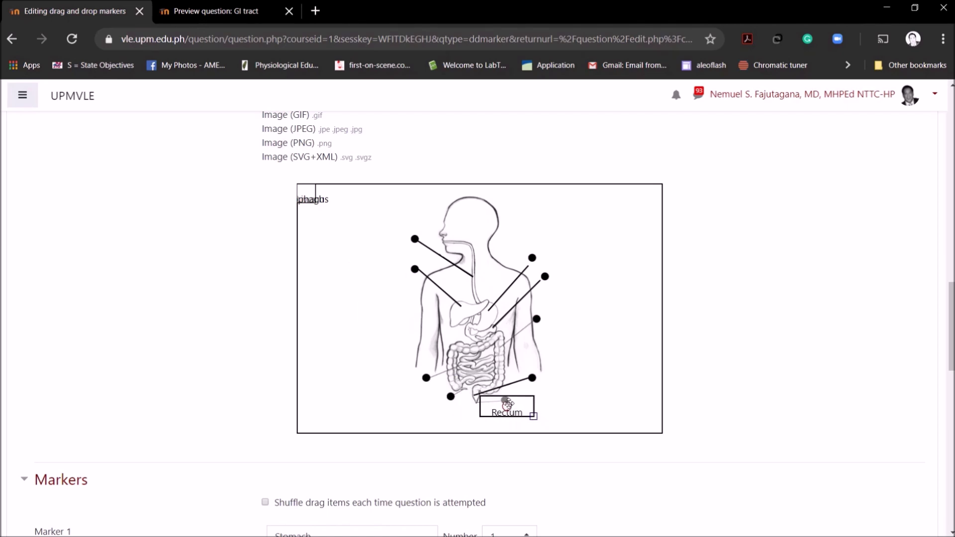
drag(507, 405, 506, 400)
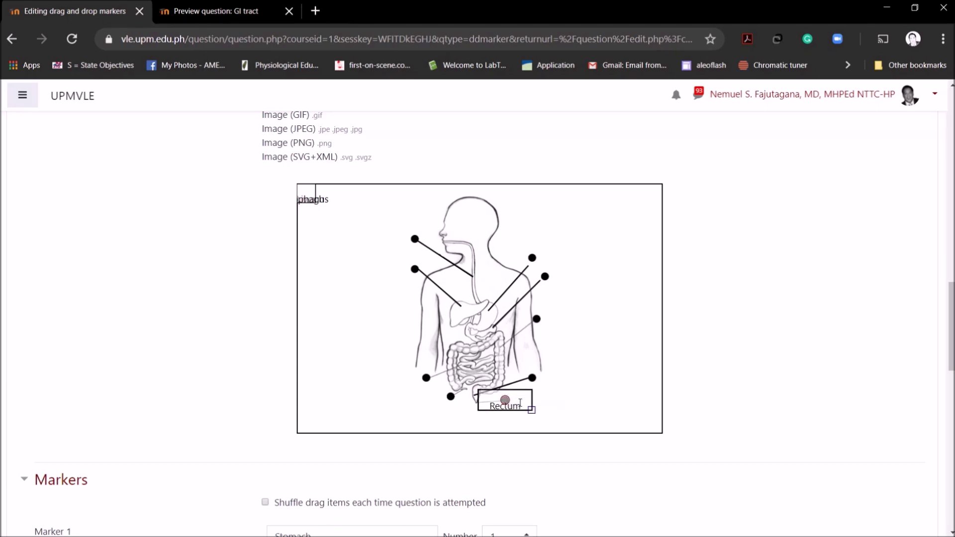
mouse_move(314, 198)
mouse_down()
mouse_move(351, 246)
mouse_move(391, 258)
mouse_move(424, 248)
mouse_up()
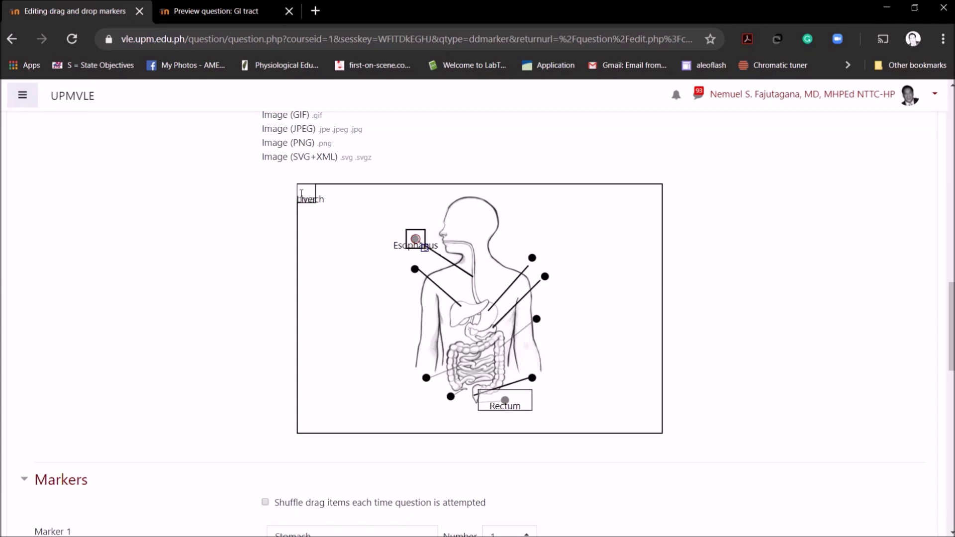
mouse_move(313, 202)
mouse_down()
mouse_move(364, 269)
mouse_move(424, 293)
mouse_move(423, 277)
mouse_up()
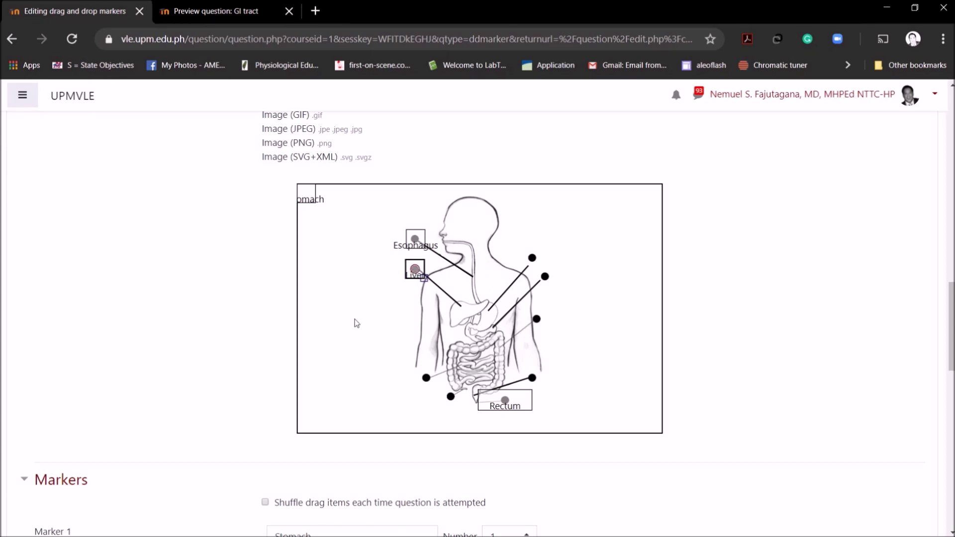
- Place the Stomach drop zone on the upper-right pointer and widen the Stomach and Esophagus boxes
click(308, 198)
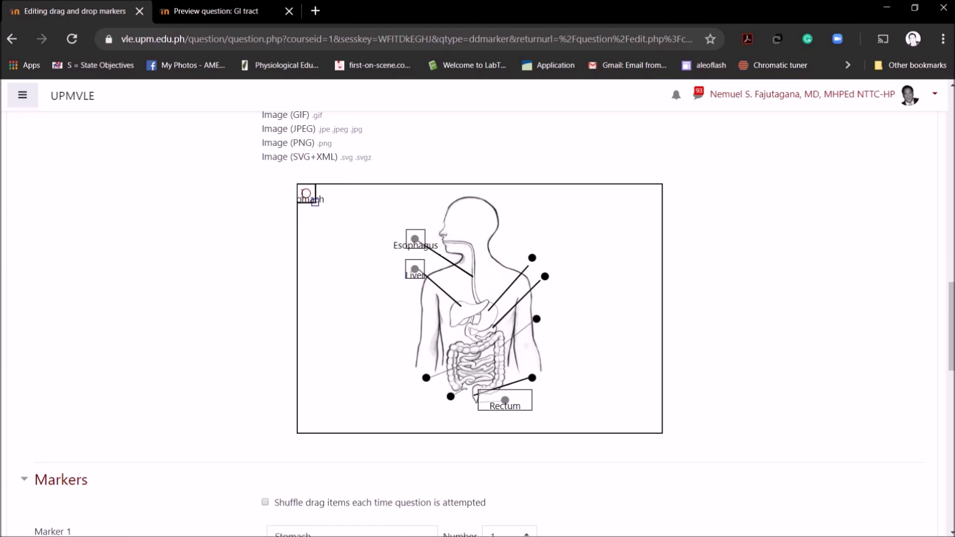
drag(315, 201, 540, 265)
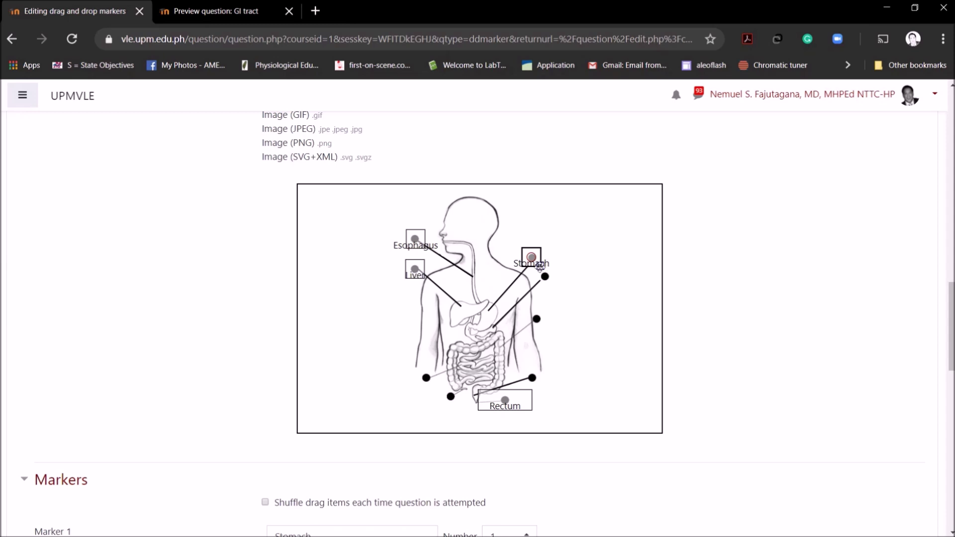
mouse_move(541, 266)
mouse_down()
mouse_move(580, 268)
mouse_move(533, 259)
mouse_up()
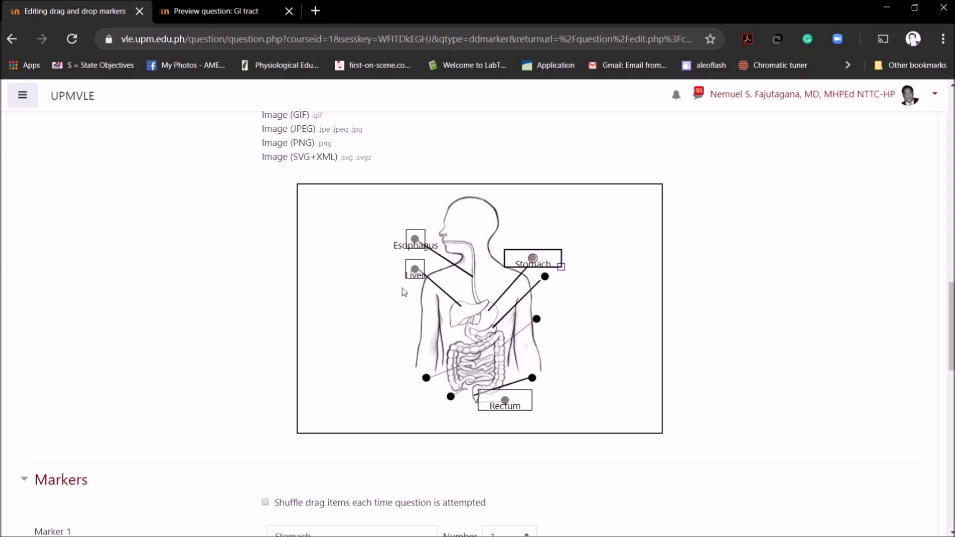
click(416, 239)
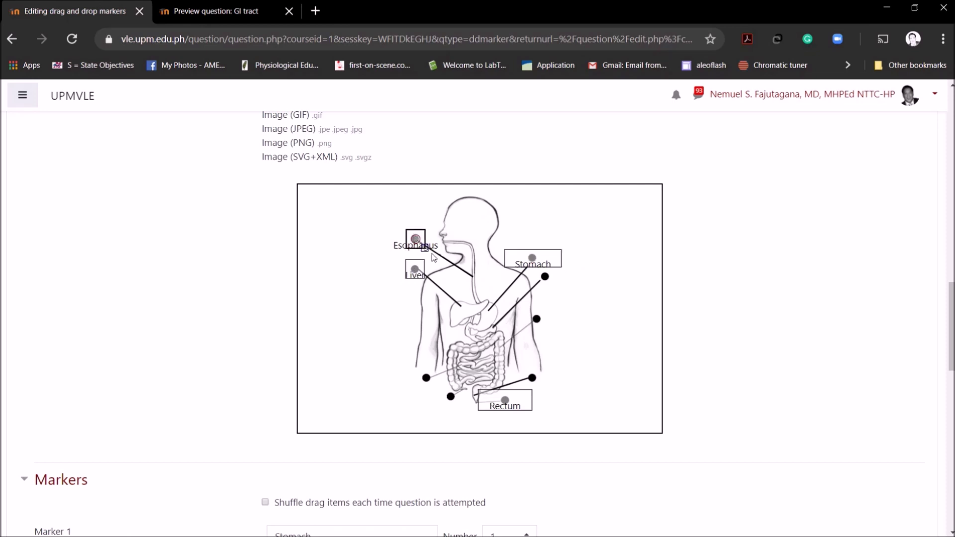
mouse_move(425, 249)
mouse_down()
mouse_move(466, 254)
mouse_move(416, 238)
mouse_up()
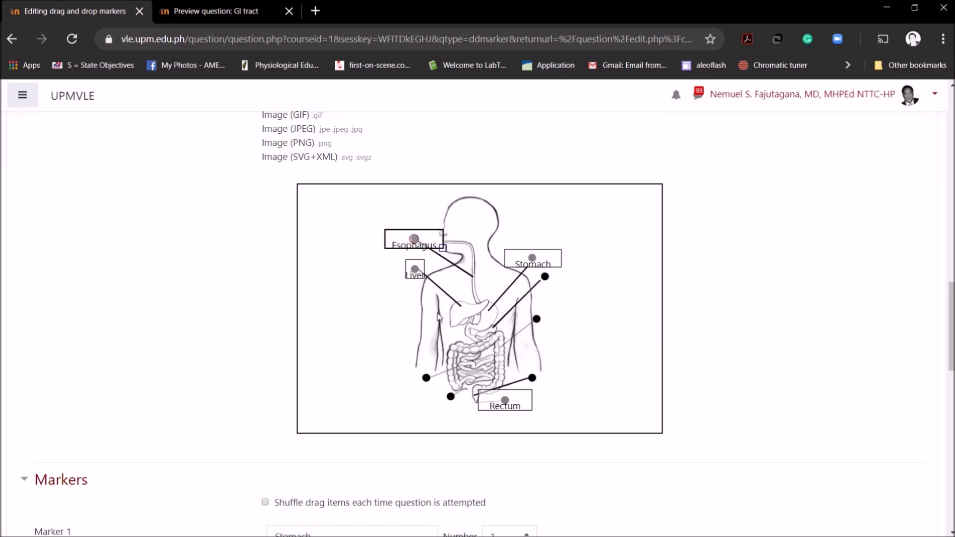
scroll(345, 333, down, 4)
scroll(333, 385, down, 6)
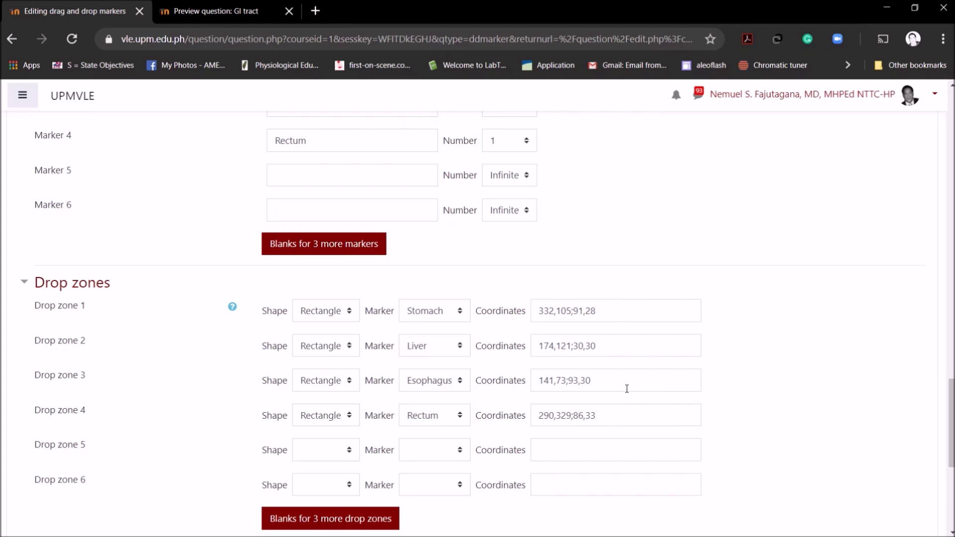
scroll(251, 346, down, 4)
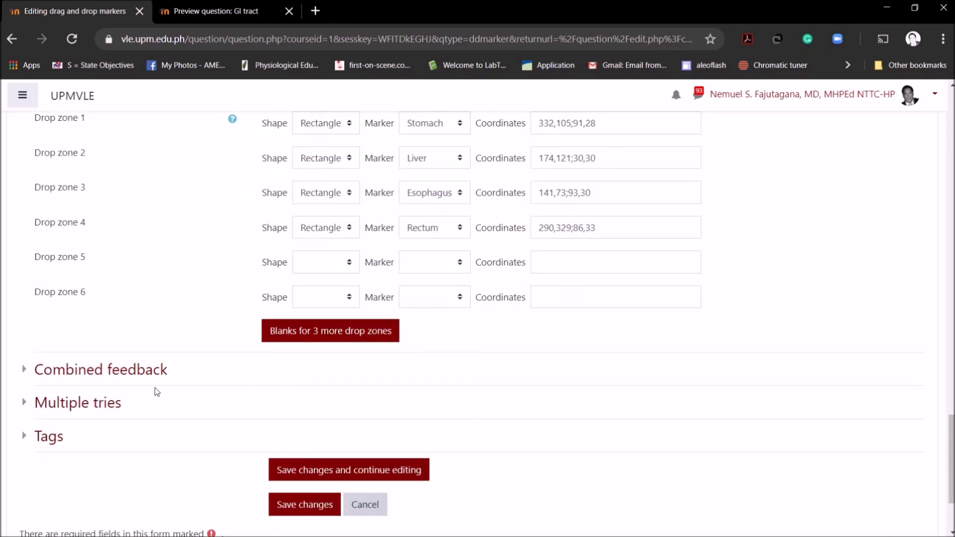
click(109, 375)
click(108, 378)
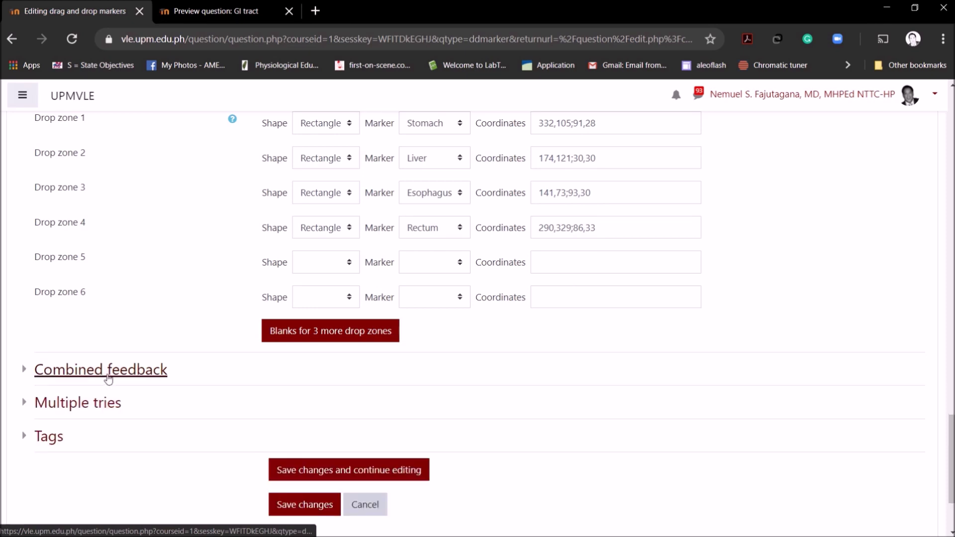
- Review Multiple tries hint options, add another hint, and save changes while continuing to edit
click(72, 408)
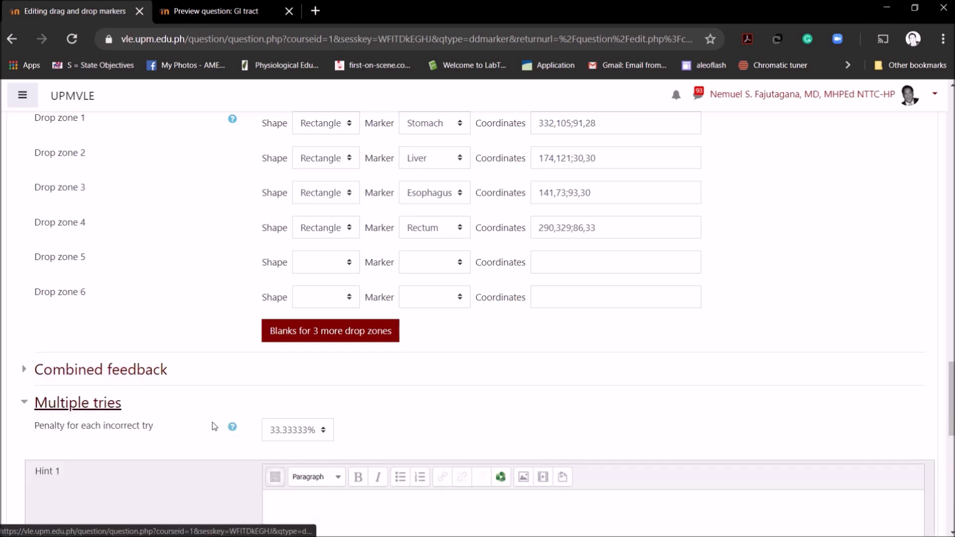
scroll(136, 415, down, 5)
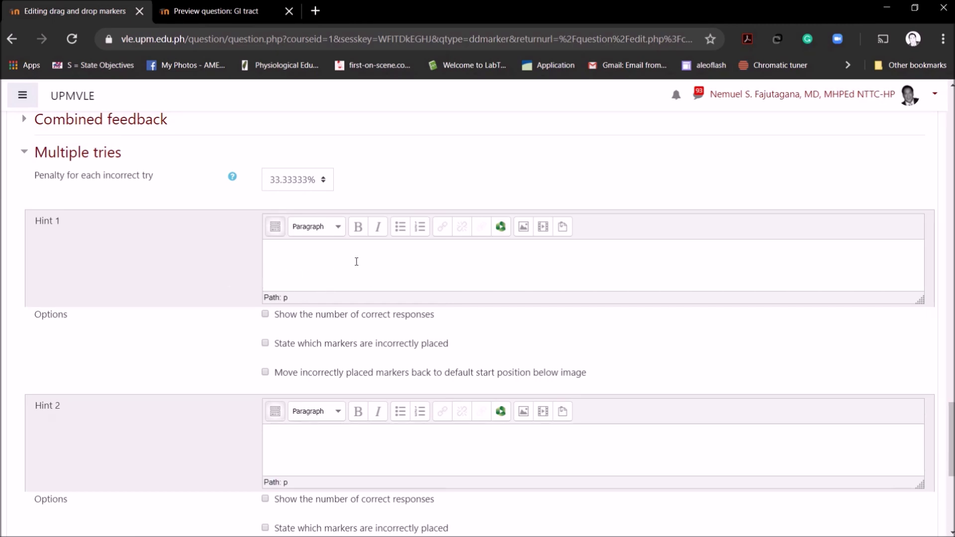
scroll(357, 261, down, 5)
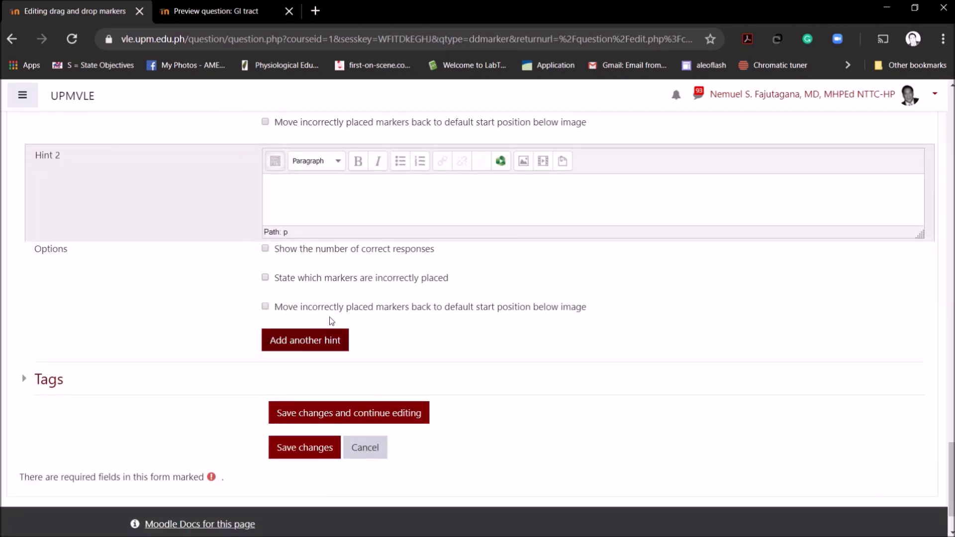
click(317, 347)
click(307, 419)
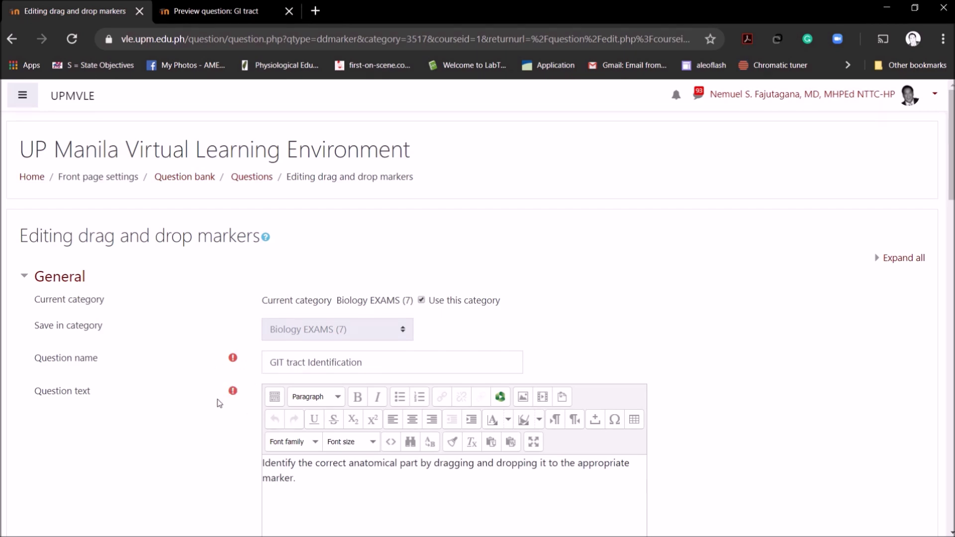
- Scroll to the bottom of the saved question form near Preview
scroll(371, 410, down, 9)
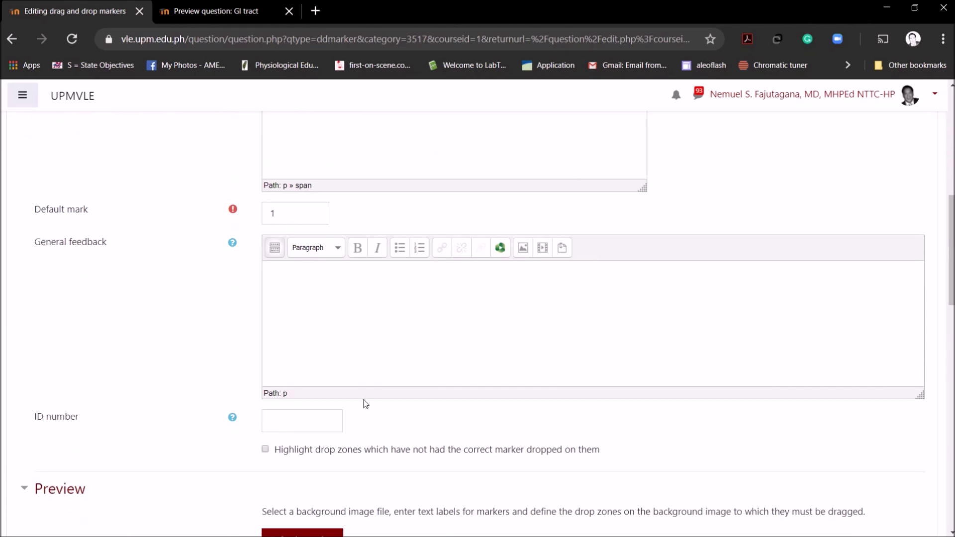
scroll(368, 398, down, 15)
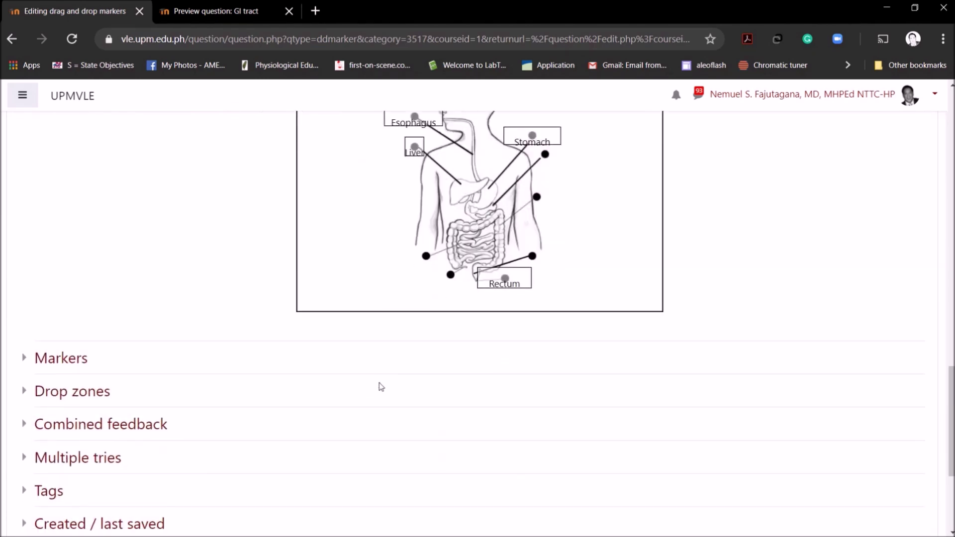
scroll(381, 387, down, 1)
scroll(381, 387, down, 5)
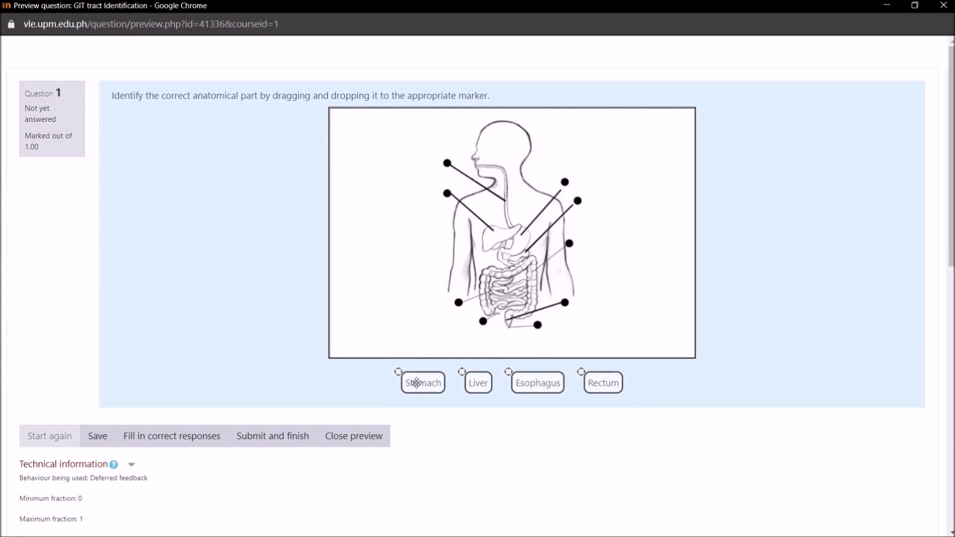
- In the preview, drop Stomach, Liver, Esophagus and Rectum onto the upper-right, second-left, top-left and bottom pointers
mouse_move(417, 382)
mouse_down()
mouse_move(501, 331)
mouse_move(597, 185)
mouse_move(592, 198)
mouse_move(583, 193)
mouse_up()
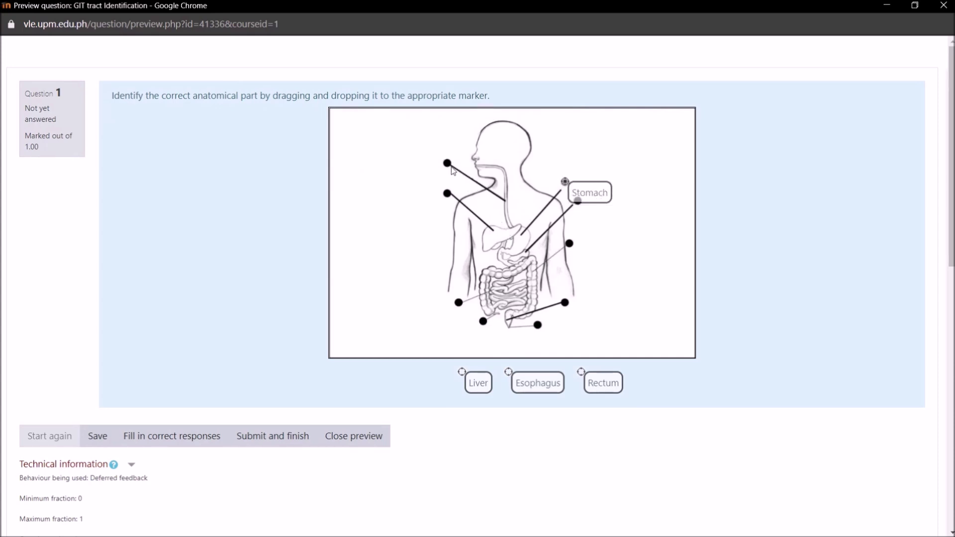
mouse_move(481, 382)
mouse_down()
mouse_move(492, 316)
mouse_move(466, 205)
mouse_up()
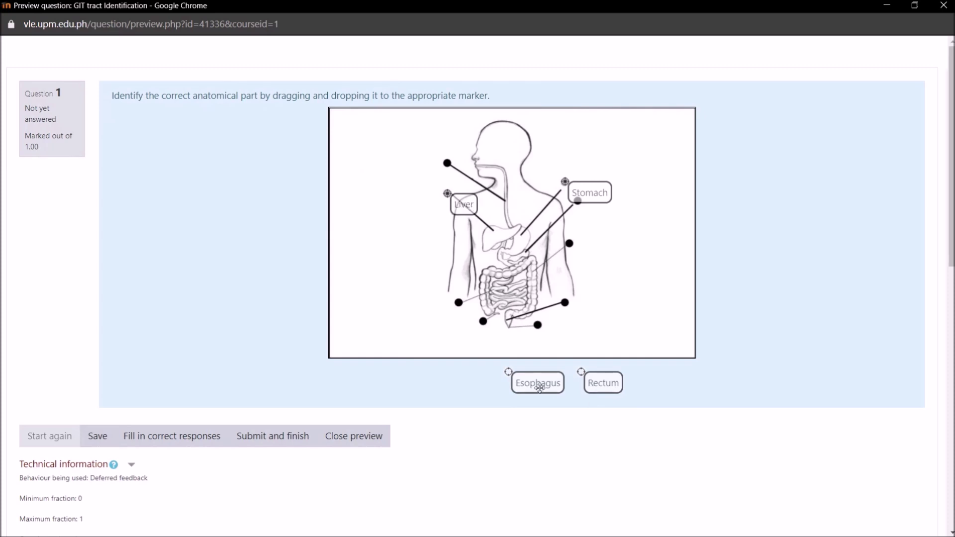
drag(541, 388, 480, 178)
drag(602, 384, 558, 338)
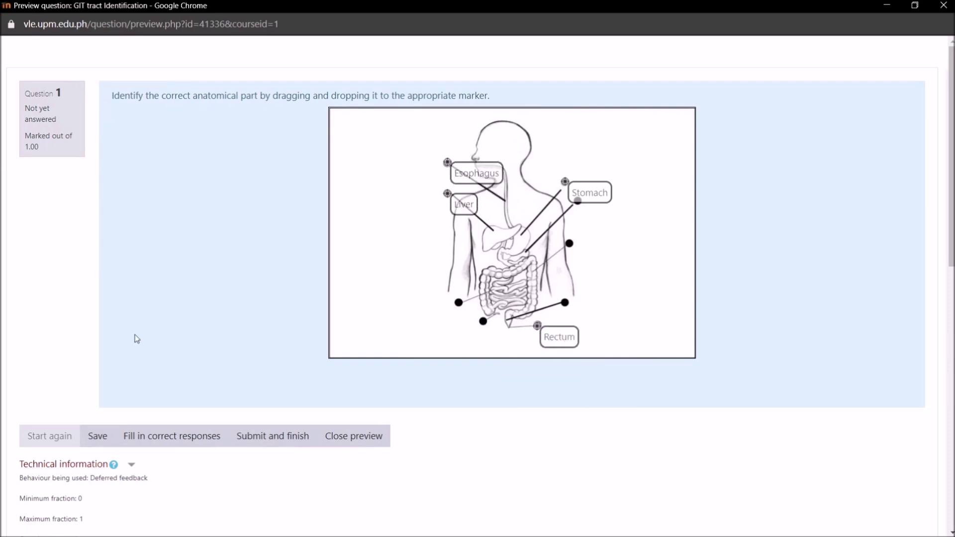
- Submit and finish the preview and confirm 'Your answer is correct' with mark 1.00
click(263, 441)
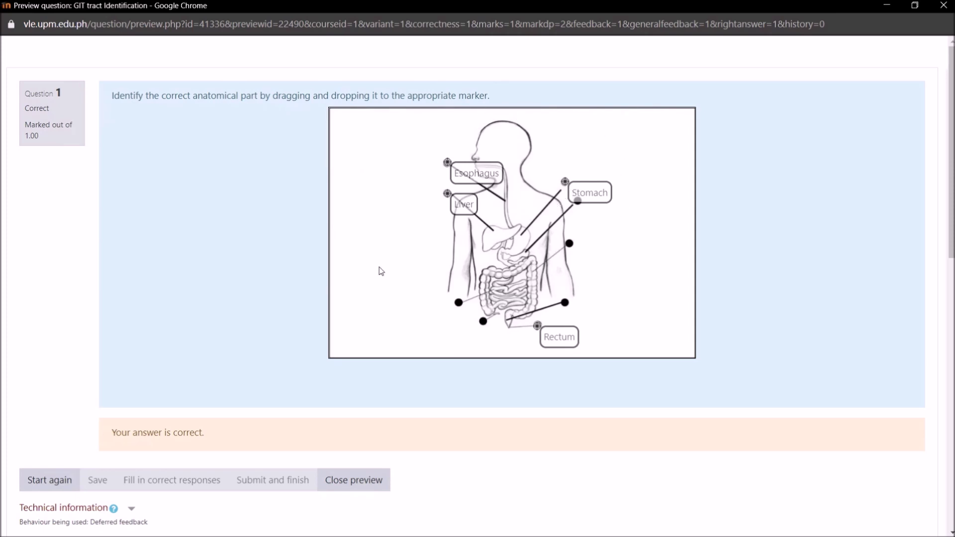
scroll(358, 286, down, 2)
scroll(571, 335, up, 2)
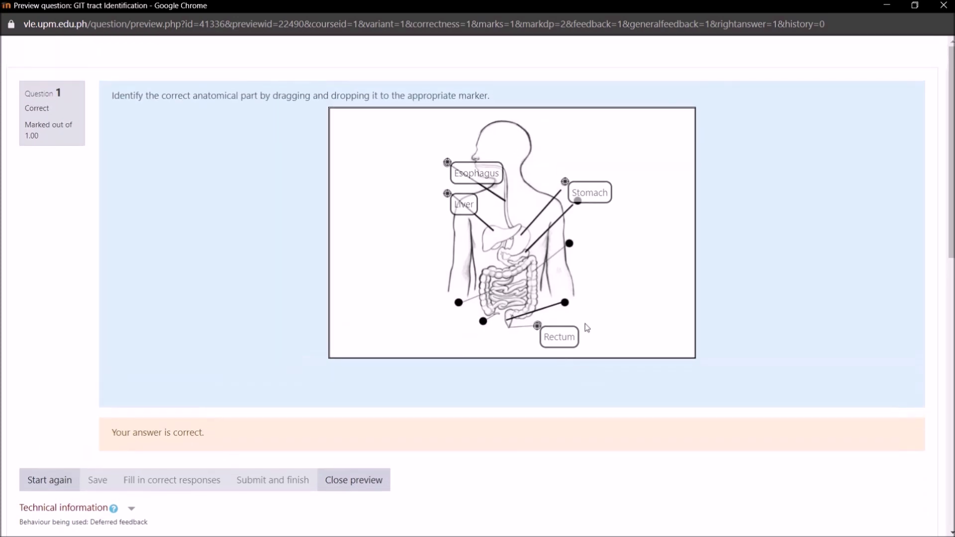